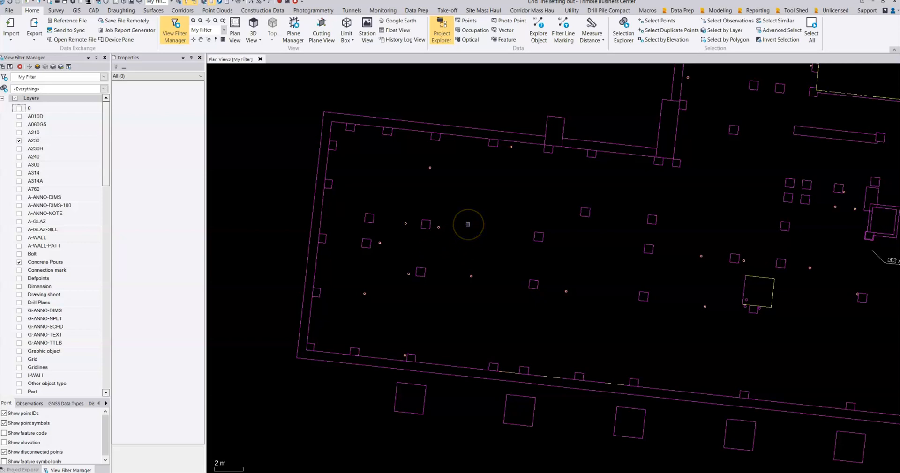
Step: Begin a new polyline for the lower wall strip and assign it to layer A230
{"action": "middle_click_drag", "start_coordinate": [496, 205], "coordinate": [508, 231]}
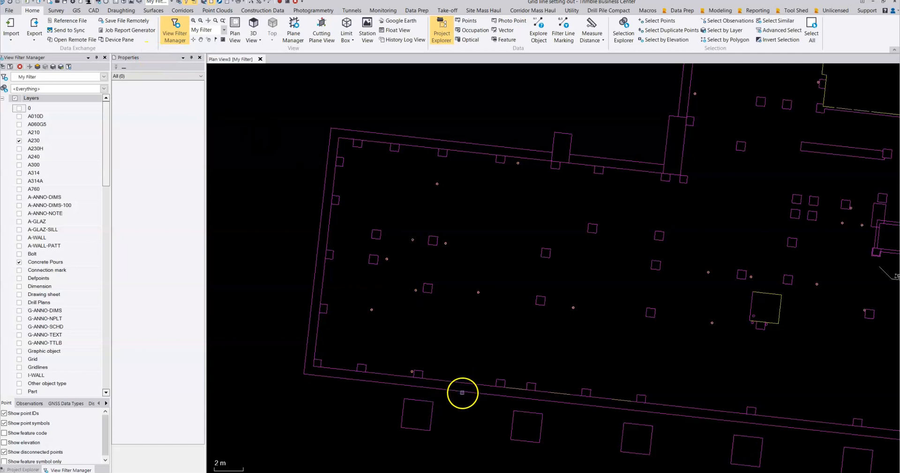
{"action": "left_click", "coordinate": [93, 10]}
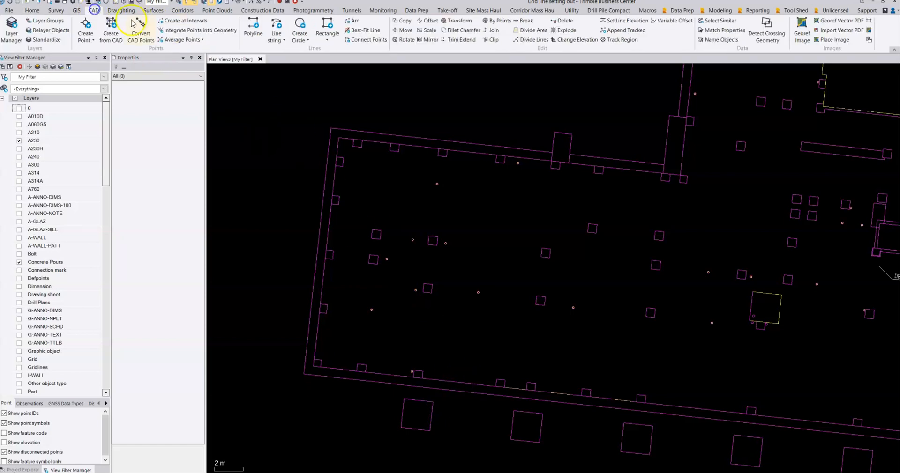
{"action": "left_click", "coordinate": [260, 29]}
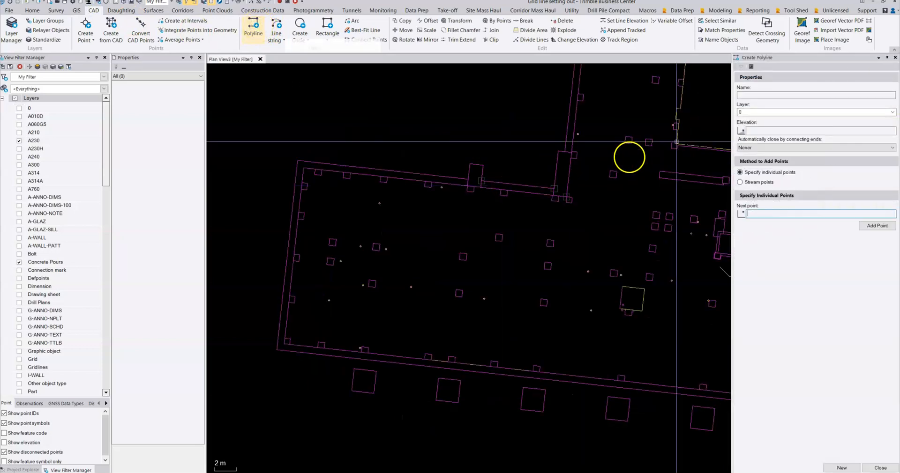
{"action": "left_click", "coordinate": [893, 113]}
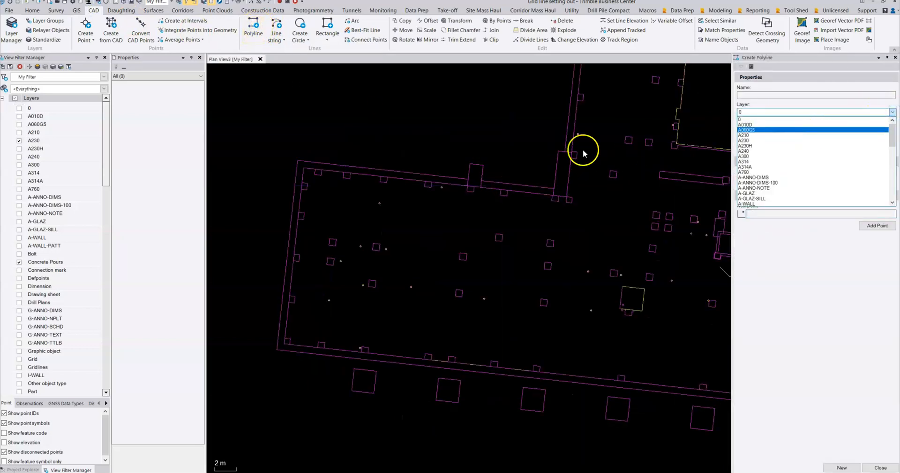
{"action": "left_click", "coordinate": [752, 120]}
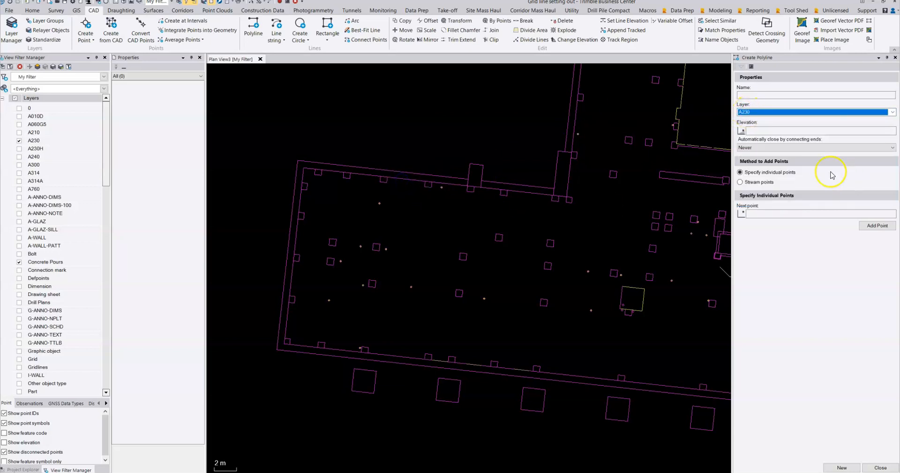
Step: Draw the polyline across the lower wall strip from the second pier's inner corner, perpendicular to the outer wall segment
{"action": "scroll", "coordinate": [440, 357], "scroll_direction": "up", "scroll_amount": 3}
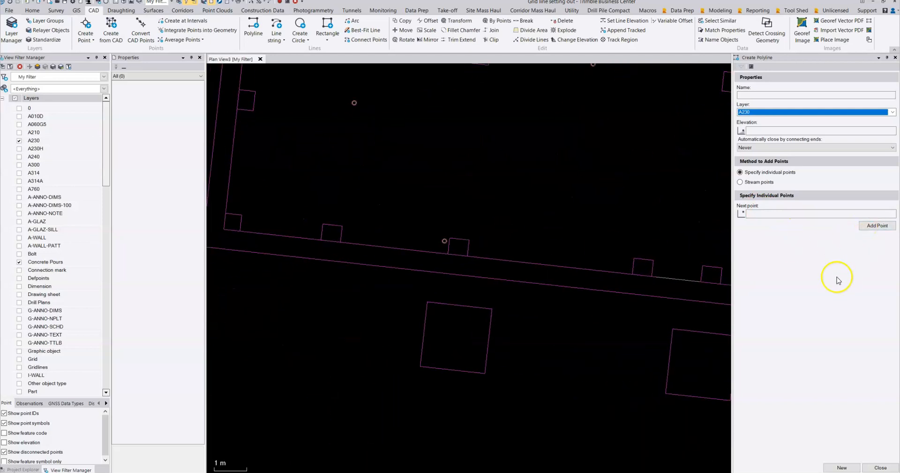
{"action": "left_click", "coordinate": [769, 213]}
{"action": "scroll", "coordinate": [324, 239], "scroll_direction": "up", "scroll_amount": 2}
{"action": "scroll", "coordinate": [365, 241], "scroll_direction": "down", "scroll_amount": 4}
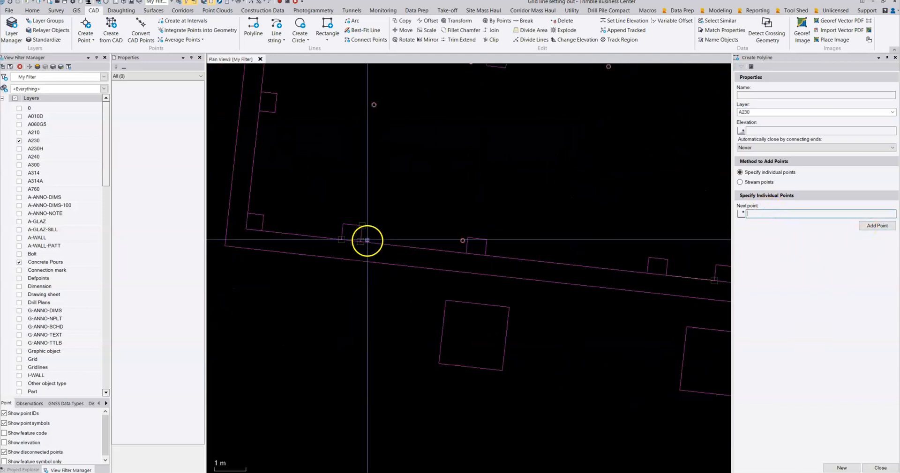
{"action": "scroll", "coordinate": [380, 215], "scroll_direction": "up", "scroll_amount": 3}
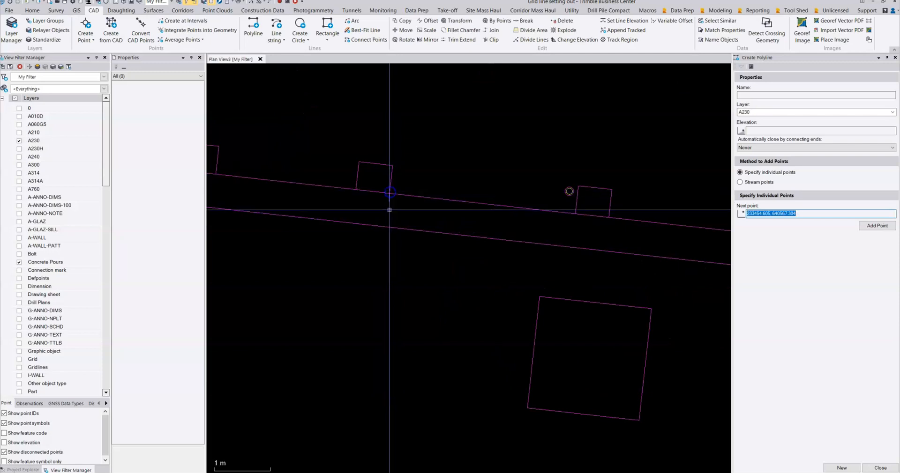
{"action": "right_click", "coordinate": [379, 213]}
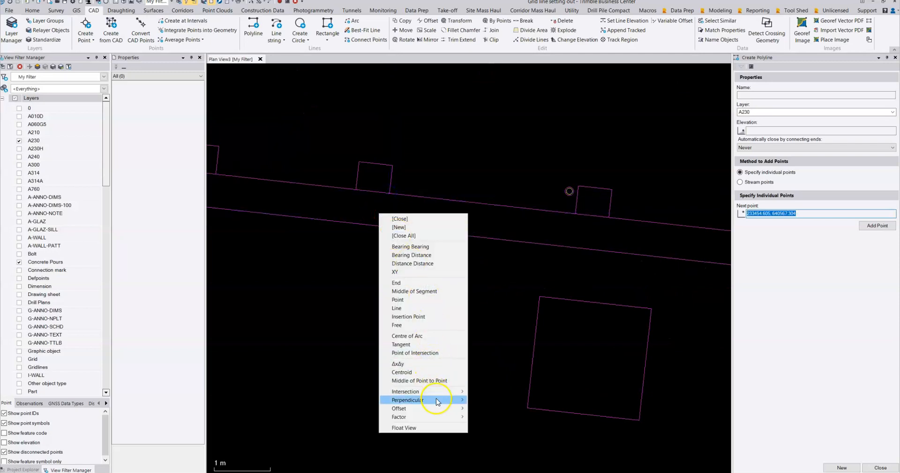
{"action": "mouse_move", "coordinate": [433, 400]}
{"action": "left_click", "coordinate": [489, 408]}
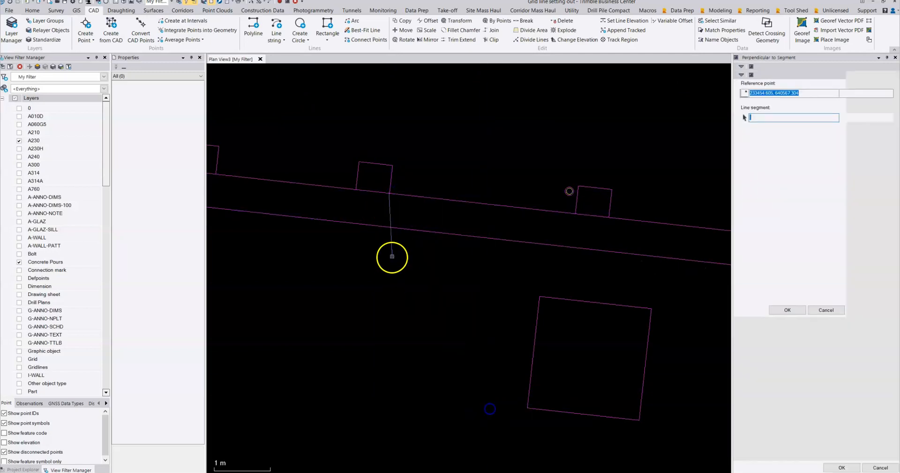
{"action": "left_click", "coordinate": [375, 226]}
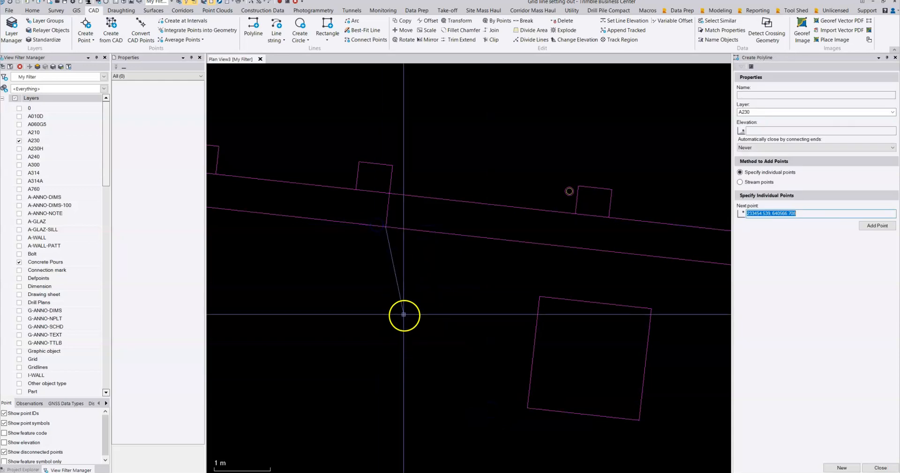
{"action": "key", "text": "Escape"}
{"action": "scroll", "coordinate": [403, 311], "scroll_direction": "down", "scroll_amount": 4}
{"action": "scroll", "coordinate": [420, 277], "scroll_direction": "down", "scroll_amount": 3}
{"action": "middle_click_drag", "start_coordinate": [478, 221], "coordinate": [426, 261]}
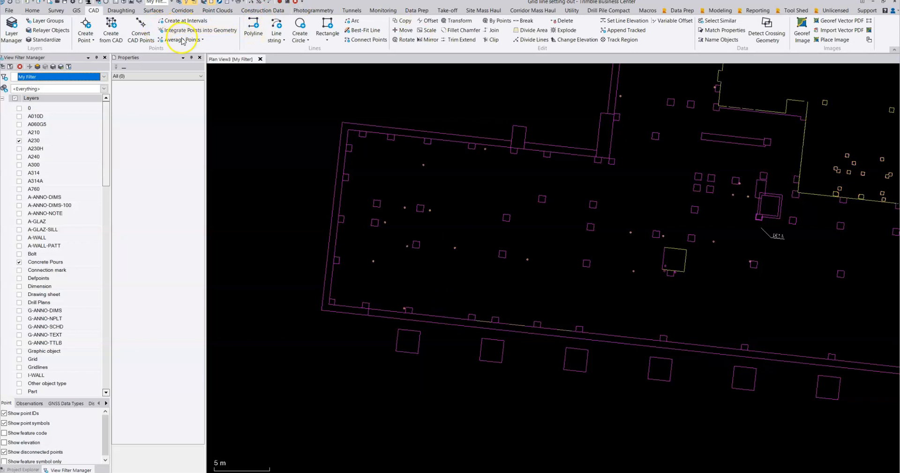
Step: Draw a second dividing polyline on layer A230 farther along the lower wall, from a pier corner perpendicular to the outer wall segment
{"action": "left_click", "coordinate": [250, 27]}
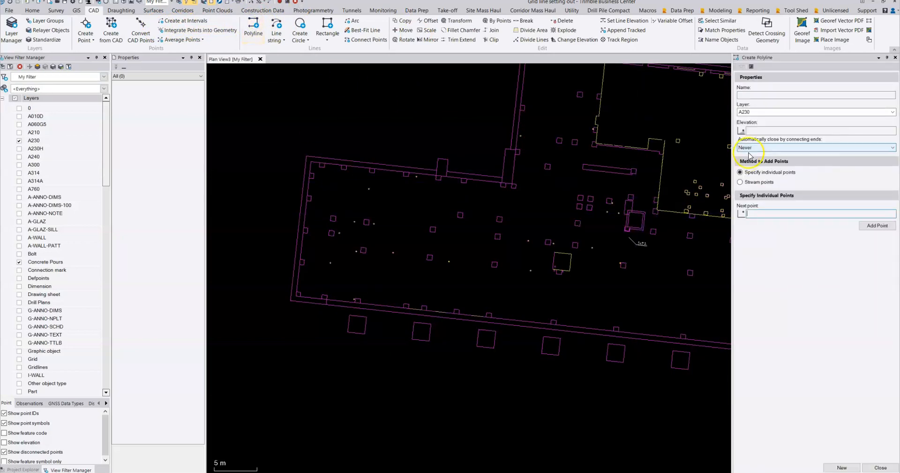
{"action": "scroll", "coordinate": [532, 321], "scroll_direction": "up", "scroll_amount": 5}
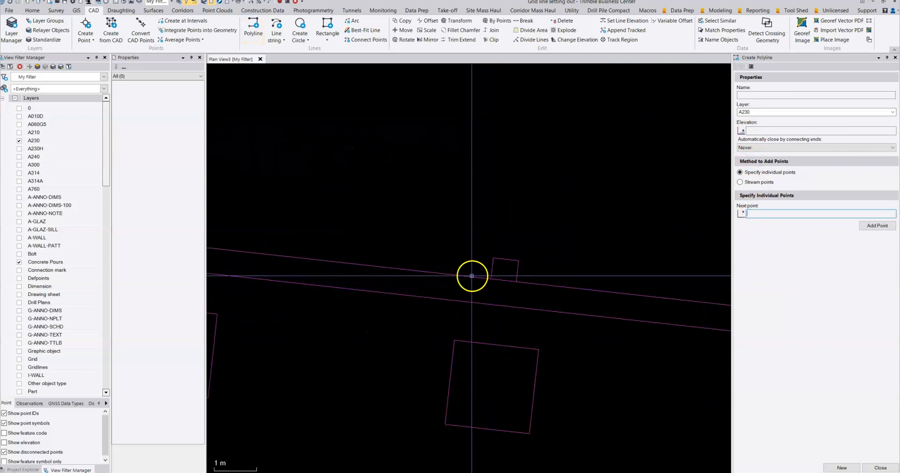
{"action": "left_click", "coordinate": [485, 288]}
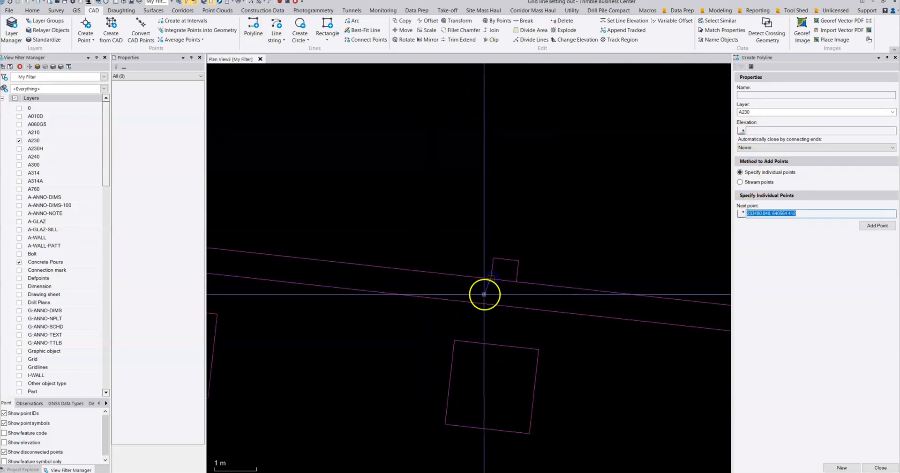
{"action": "right_click", "coordinate": [487, 293]}
{"action": "mouse_move", "coordinate": [527, 262]}
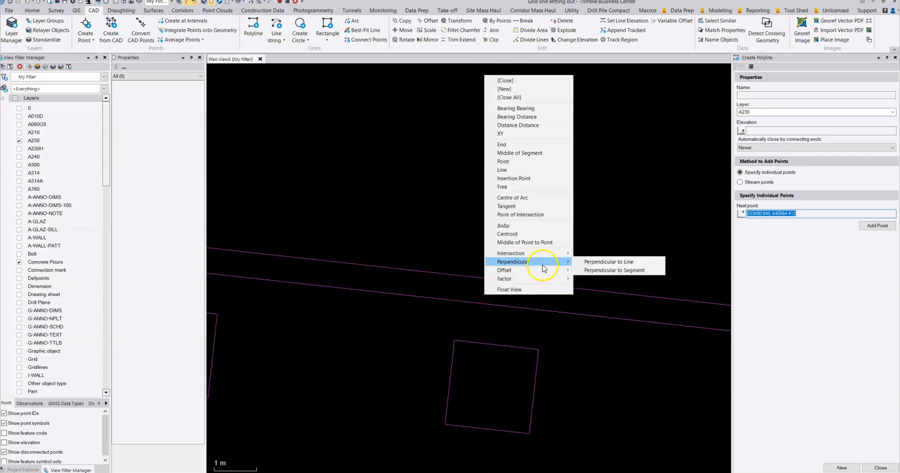
{"action": "left_click", "coordinate": [585, 271]}
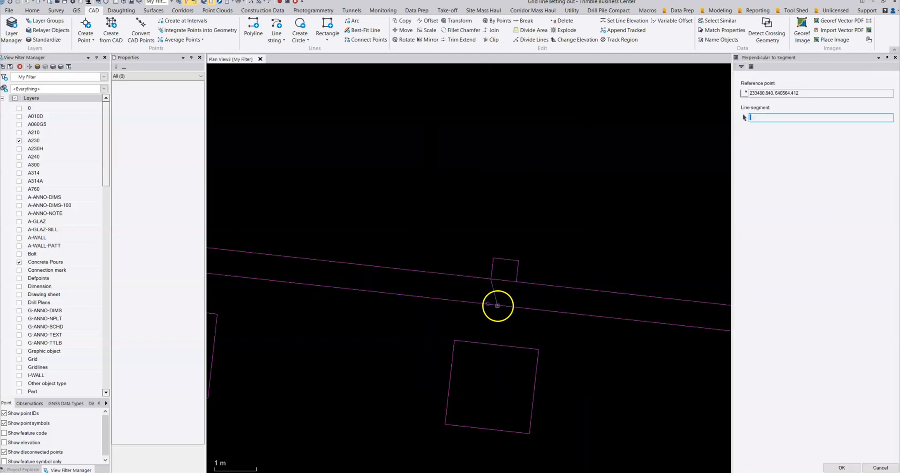
{"action": "left_click", "coordinate": [498, 305]}
{"action": "scroll", "coordinate": [498, 302], "scroll_direction": "down", "scroll_amount": 2}
{"action": "scroll", "coordinate": [498, 299], "scroll_direction": "down", "scroll_amount": 2}
{"action": "key", "text": "Escape"}
{"action": "scroll", "coordinate": [500, 298], "scroll_direction": "down", "scroll_amount": 6}
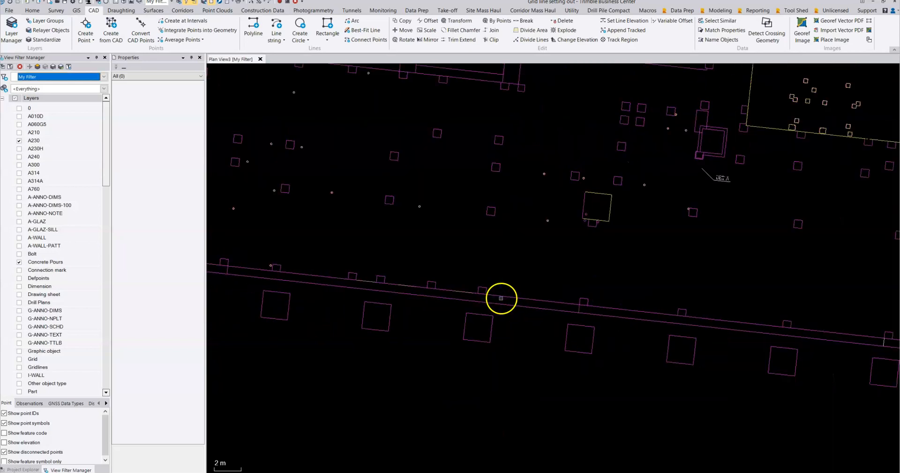
{"action": "middle_click_drag", "start_coordinate": [435, 280], "coordinate": [463, 282]}
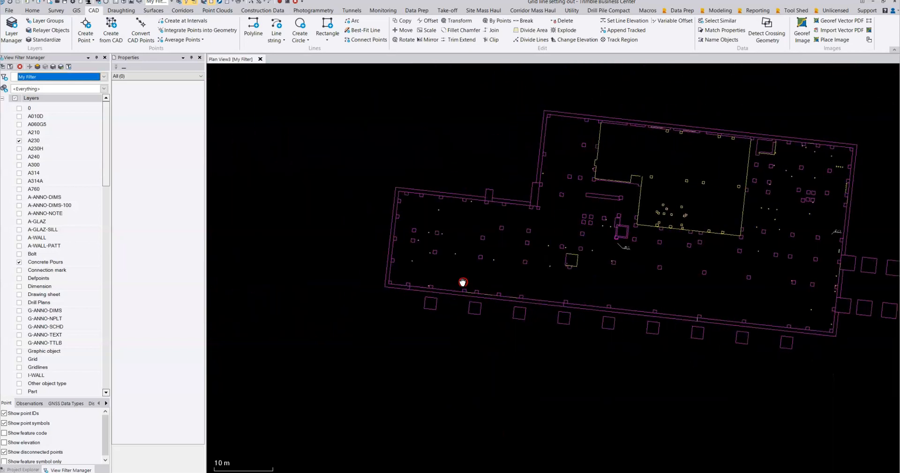
Step: Set up a tracked region outline named "Pour 1 Strip Found" on the Concrete Pours layer
{"action": "left_click", "coordinate": [612, 41]}
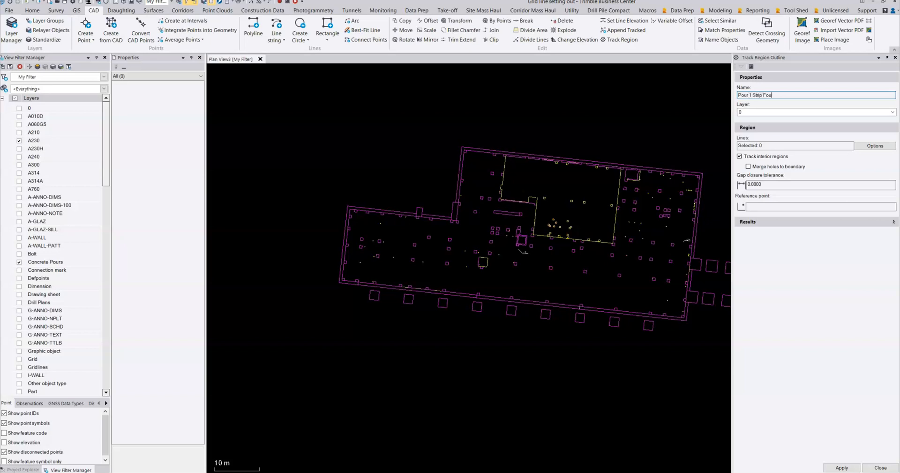
{"action": "left_click", "coordinate": [755, 113]}
{"action": "left_click", "coordinate": [892, 113]}
{"action": "left_click_drag", "start_coordinate": [892, 134], "coordinate": [893, 174]}
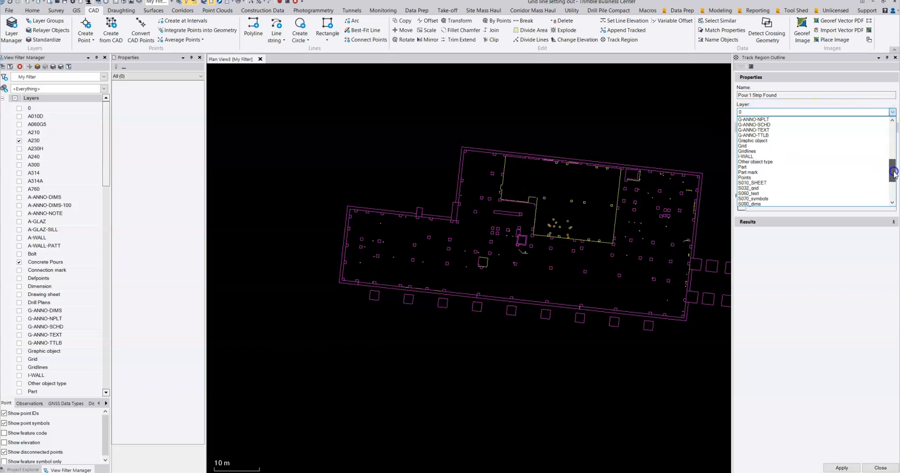
{"action": "scroll", "coordinate": [794, 161], "scroll_direction": "down", "scroll_amount": 3}
{"action": "scroll", "coordinate": [794, 159], "scroll_direction": "up", "scroll_amount": 7}
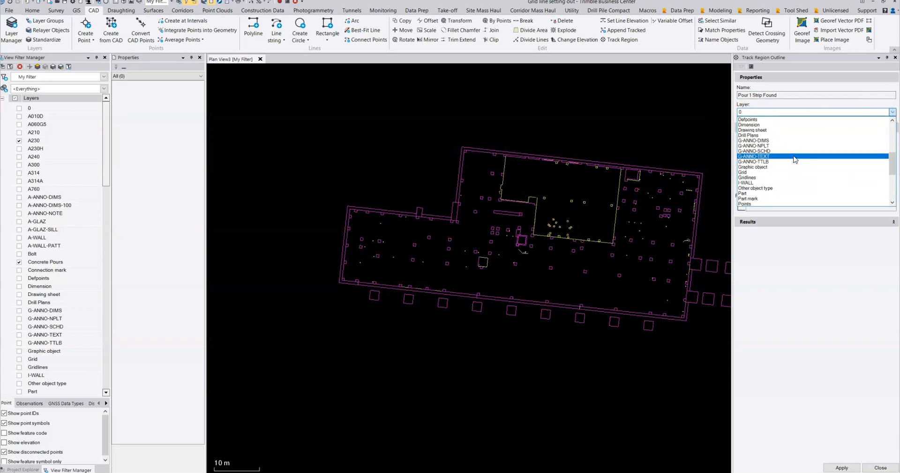
{"action": "left_click", "coordinate": [771, 140]}
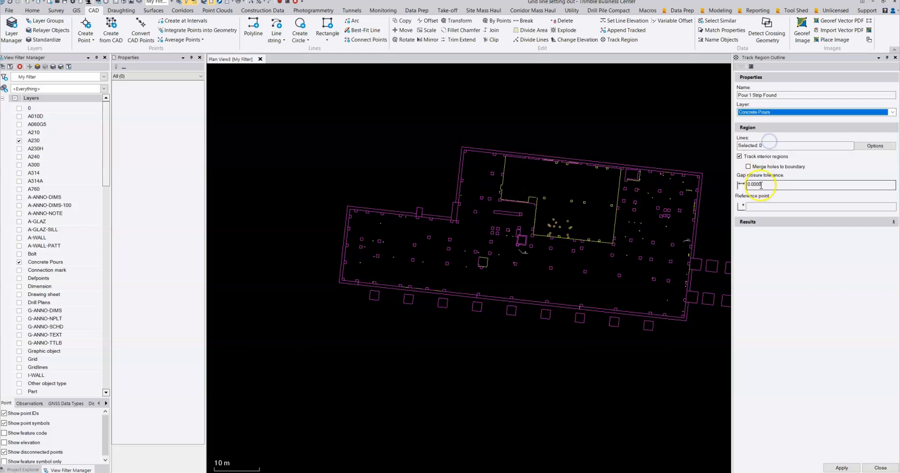
Step: Select the upper projecting pier outline and the adjoining inner and outer wall lines as region lines
{"action": "left_click", "coordinate": [773, 147]}
{"action": "scroll", "coordinate": [357, 206], "scroll_direction": "up", "scroll_amount": 5}
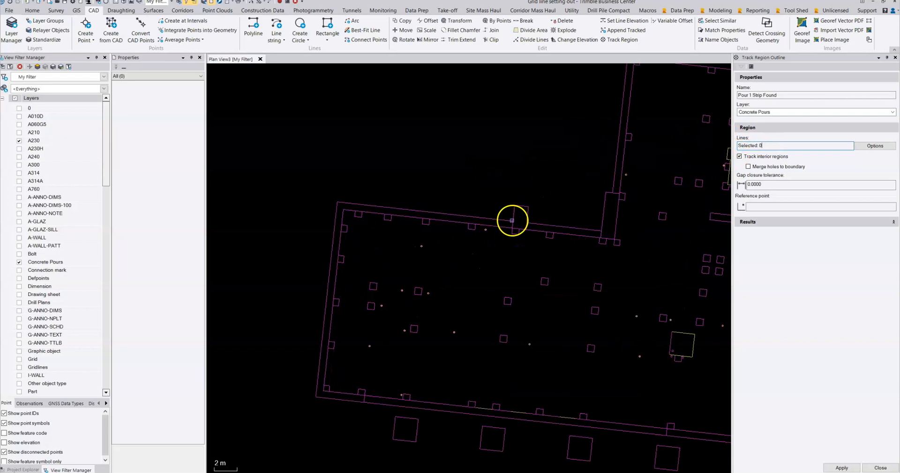
{"action": "scroll", "coordinate": [511, 223], "scroll_direction": "up", "scroll_amount": 3}
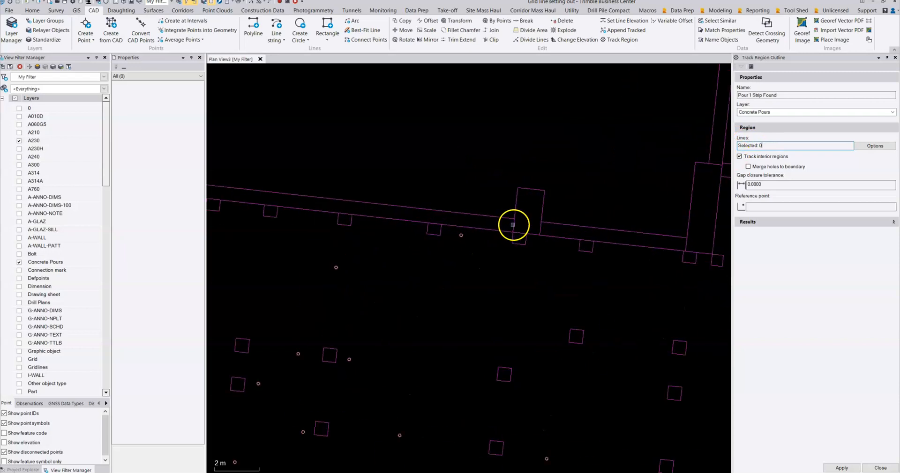
{"action": "left_click", "coordinate": [512, 226]}
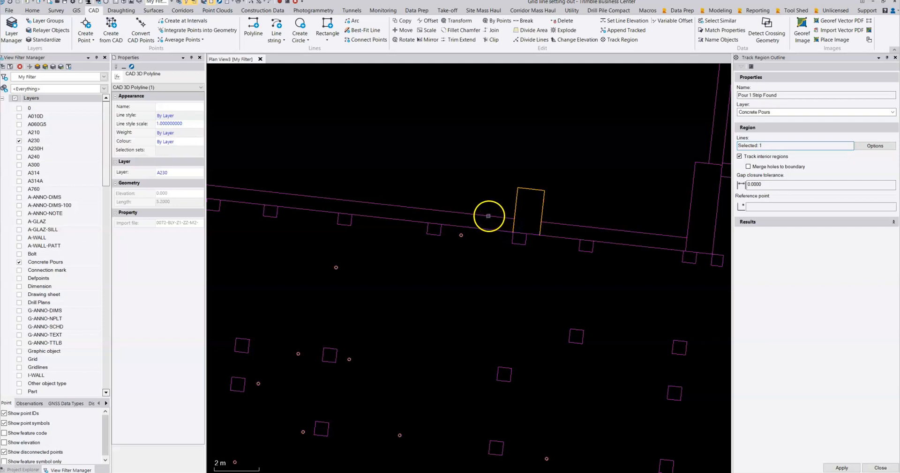
{"action": "left_click", "coordinate": [487, 217]}
{"action": "left_click", "coordinate": [484, 228]}
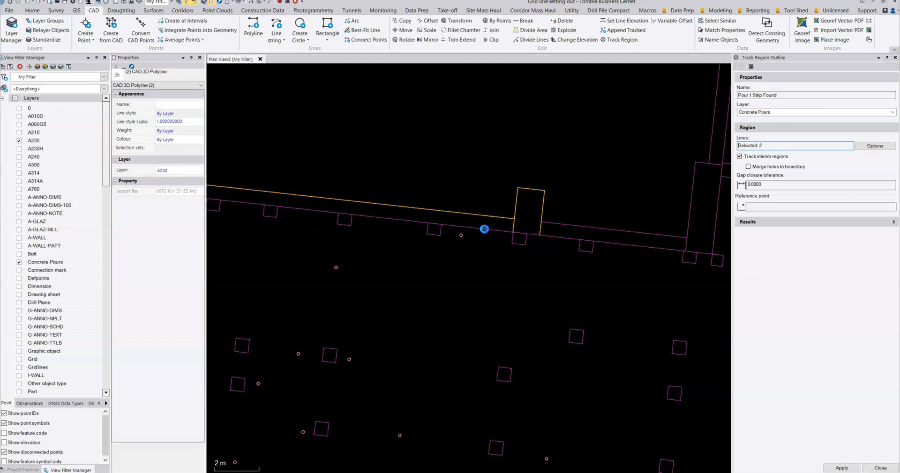
{"action": "left_click", "coordinate": [381, 218]}
{"action": "middle_click_drag", "start_coordinate": [322, 248], "coordinate": [622, 251]}
{"action": "left_click", "coordinate": [497, 201]}
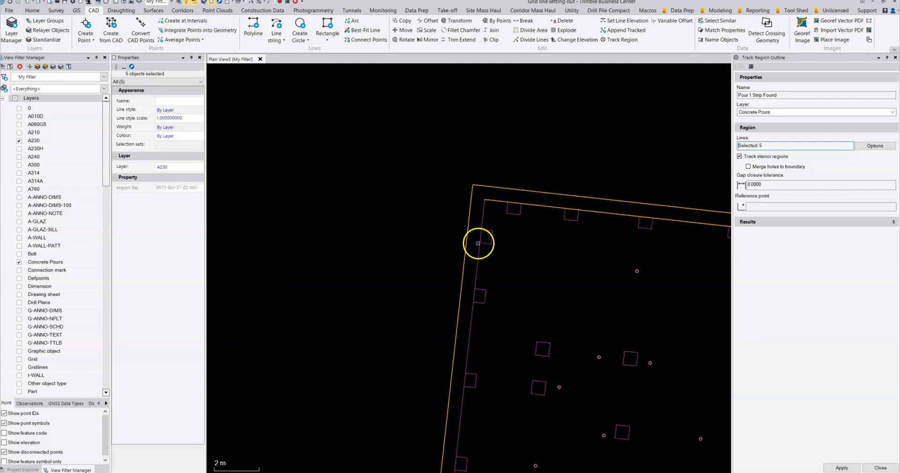
Step: Add the left inner wall line, the lower wall lines and the first dividing polyline to the region selection
{"action": "left_click", "coordinate": [478, 255]}
{"action": "middle_click_drag", "start_coordinate": [498, 295], "coordinate": [457, 57]}
{"action": "scroll", "coordinate": [420, 300], "scroll_direction": "up", "scroll_amount": 2}
{"action": "left_click", "coordinate": [431, 311]}
{"action": "middle_click_drag", "start_coordinate": [594, 322], "coordinate": [372, 296]}
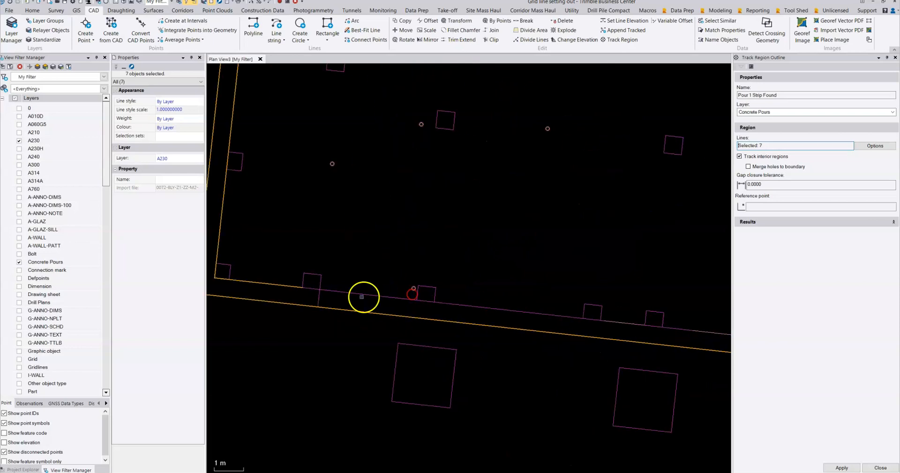
{"action": "left_click", "coordinate": [312, 289]}
{"action": "left_click", "coordinate": [318, 300]}
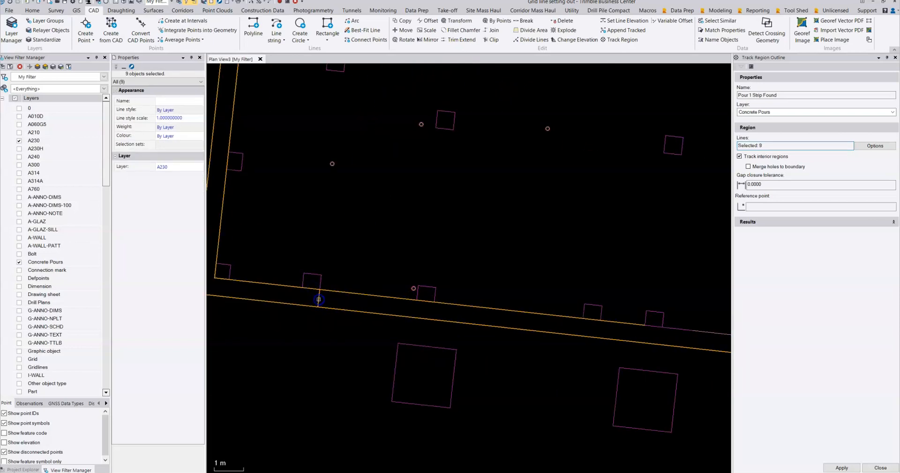
{"action": "scroll", "coordinate": [320, 299], "scroll_direction": "down", "scroll_amount": 2}
{"action": "middle_click_drag", "start_coordinate": [360, 265], "coordinate": [496, 289]}
Step: Create the region outline by placing the reference point inside the wall strip near the lower-left corner
{"action": "left_click_drag", "start_coordinate": [766, 184], "coordinate": [687, 182]}
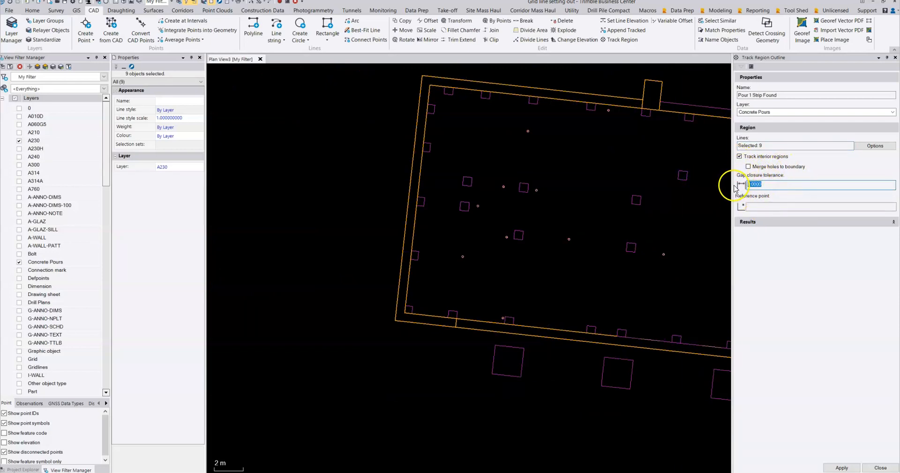
{"action": "left_click", "coordinate": [754, 207]}
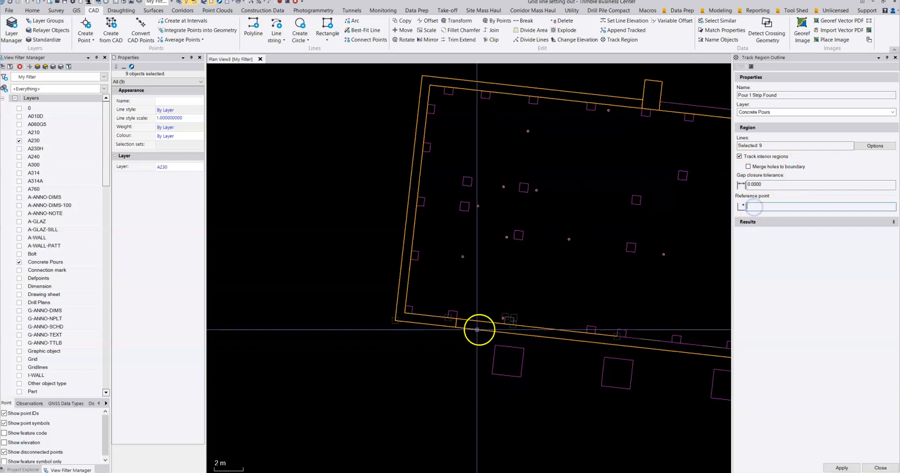
{"action": "scroll", "coordinate": [455, 332], "scroll_direction": "up", "scroll_amount": 3}
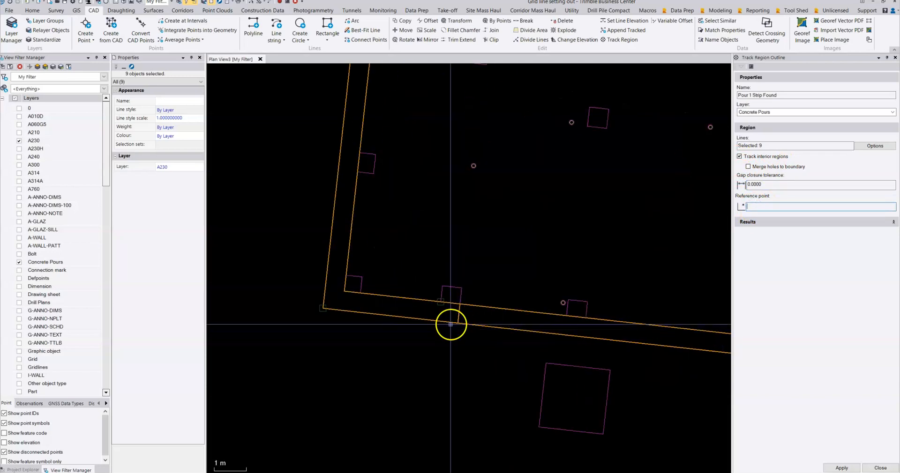
{"action": "left_click", "coordinate": [412, 307]}
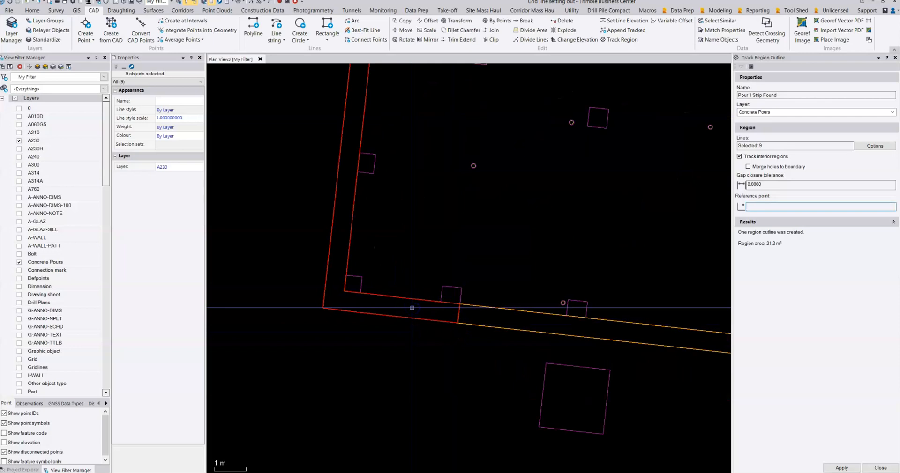
{"action": "scroll", "coordinate": [411, 307], "scroll_direction": "down", "scroll_amount": 3}
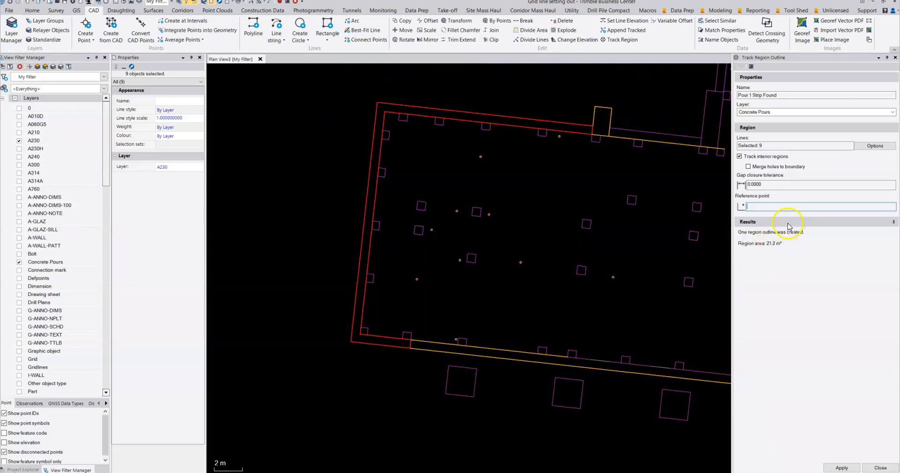
Step: Rename the region outline as "Pour 2 Strip Found" and select the first dividing CAD polyline on A230 as a region line
{"action": "left_click", "coordinate": [752, 95]}
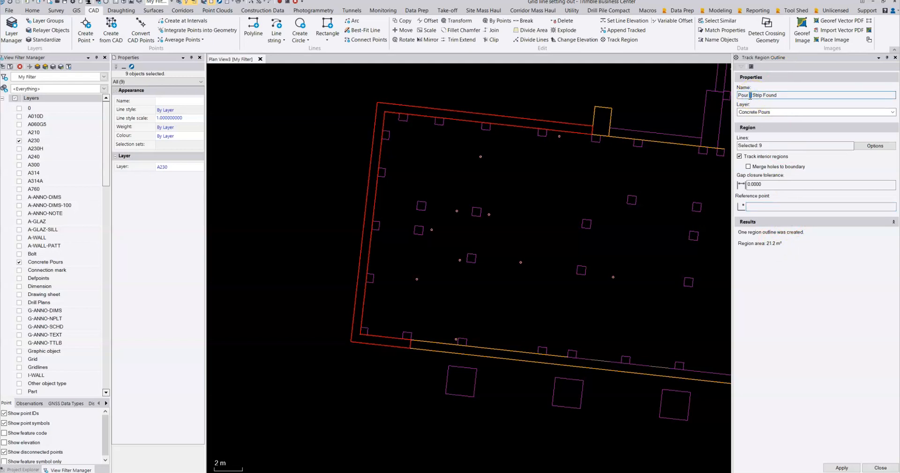
{"action": "left_click", "coordinate": [771, 145]}
{"action": "left_click", "coordinate": [449, 333]}
{"action": "left_click", "coordinate": [411, 346]}
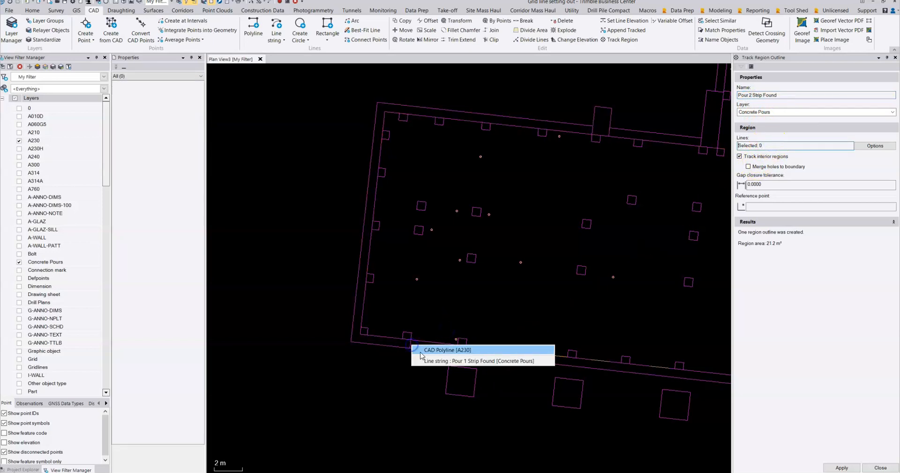
{"action": "left_click", "coordinate": [438, 350]}
Step: Add the inner and outer lower wall lines up to beyond the second dividing line to the region selection
{"action": "scroll", "coordinate": [435, 336], "scroll_direction": "up", "scroll_amount": 3}
{"action": "left_click", "coordinate": [435, 336]}
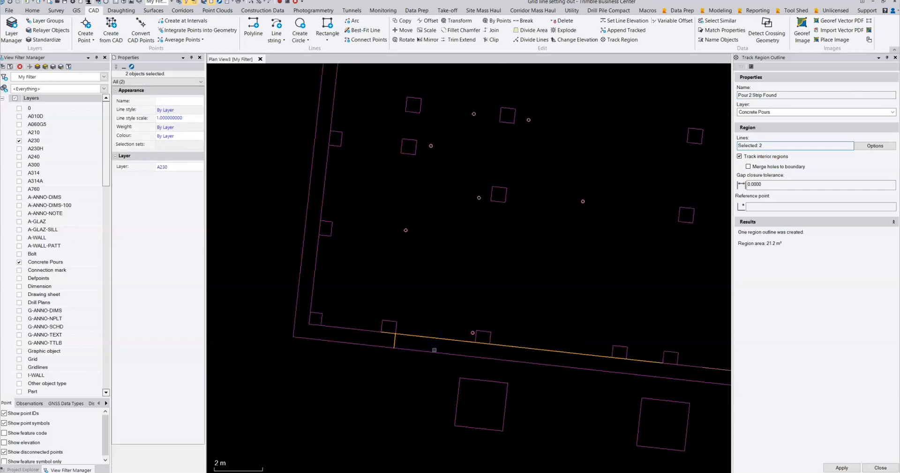
{"action": "middle_click_drag", "start_coordinate": [567, 363], "coordinate": [269, 307]}
{"action": "left_click", "coordinate": [399, 317]}
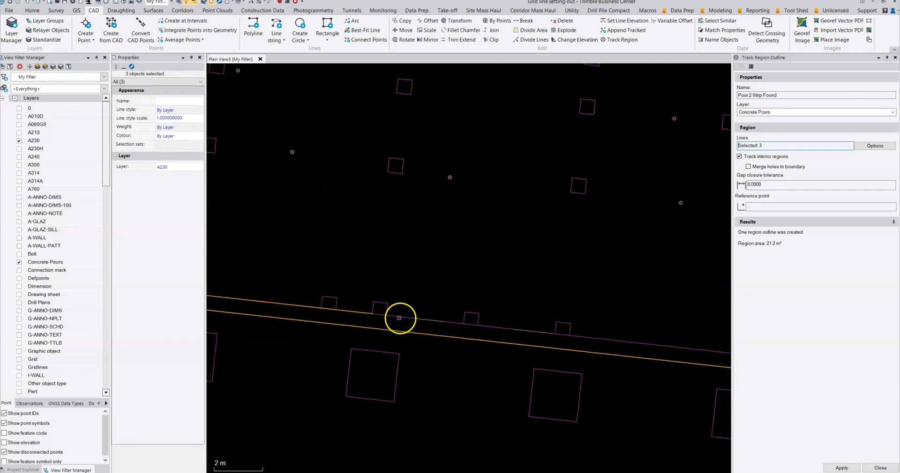
{"action": "left_click", "coordinate": [396, 317]}
{"action": "middle_click_drag", "start_coordinate": [616, 331], "coordinate": [347, 285]}
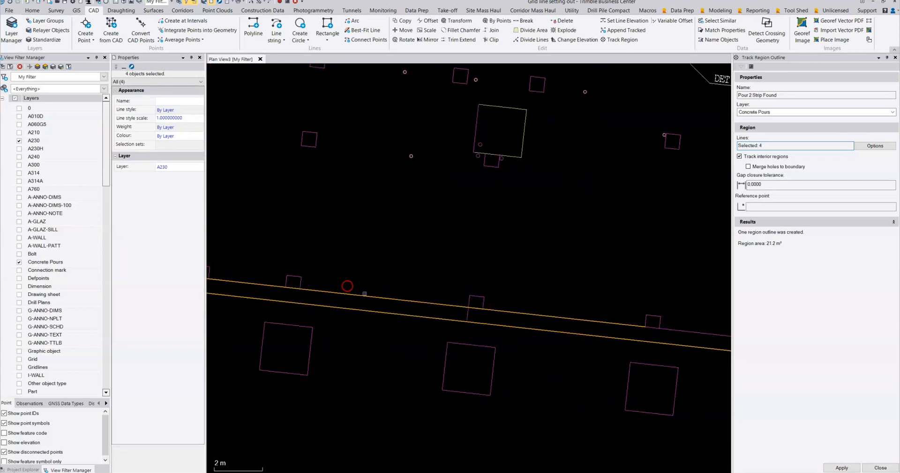
Step: Create the Pour 2 region outline by placing the reference point inside the lower wall strip between the two dividing lines
{"action": "left_click", "coordinate": [768, 207]}
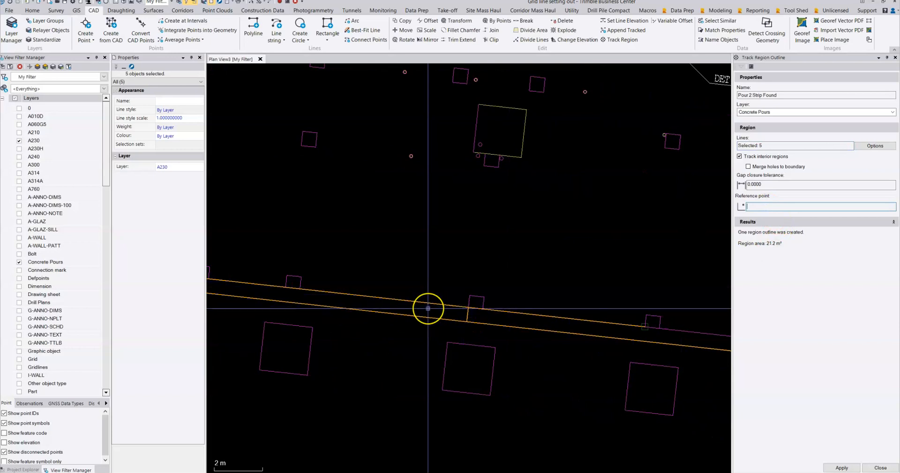
{"action": "scroll", "coordinate": [428, 309], "scroll_direction": "down", "scroll_amount": 5}
{"action": "middle_click_drag", "start_coordinate": [421, 285], "coordinate": [460, 268]}
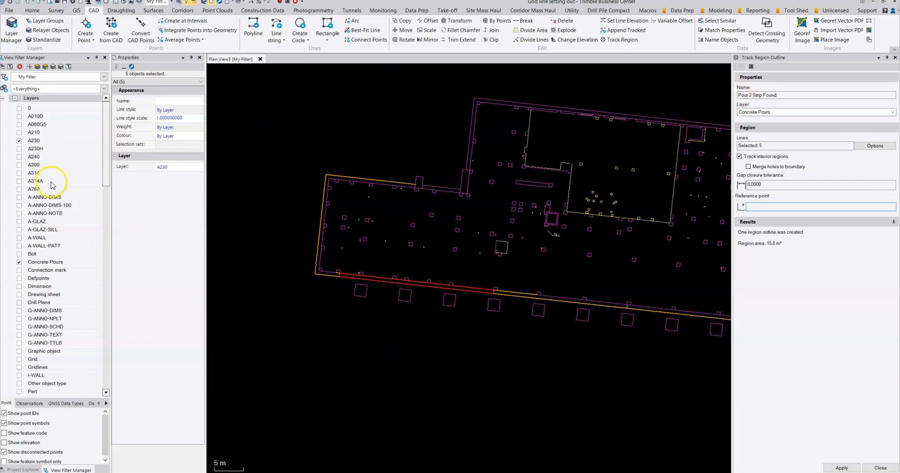
Step: Hide layer A230 so only Concrete Pours is displayed, then clear the selection and close the region outline tool
{"action": "left_click", "coordinate": [19, 140]}
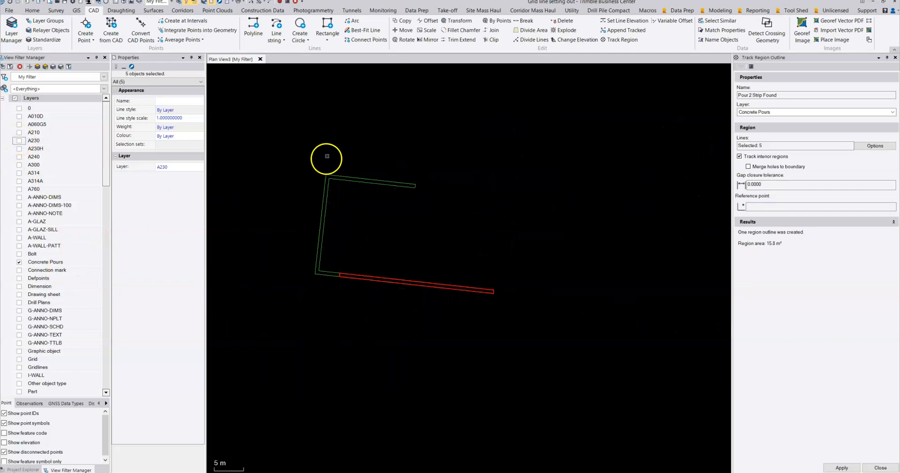
{"action": "left_click", "coordinate": [460, 225]}
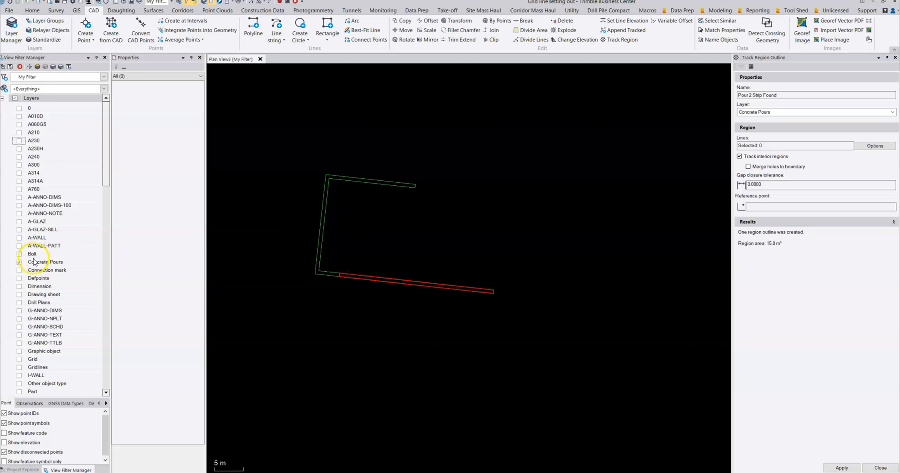
{"action": "left_click", "coordinate": [895, 58]}
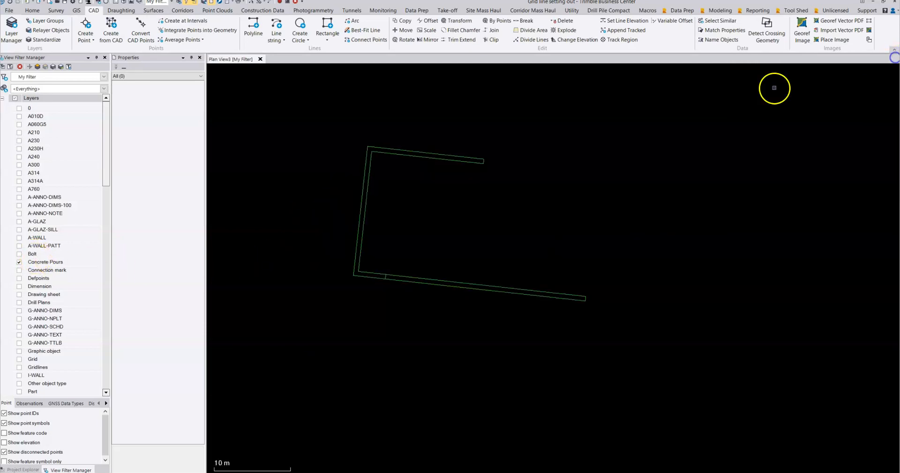
Step: Set the Pour 2 Strip Found outline to be drawn filled
{"action": "left_click", "coordinate": [403, 278]}
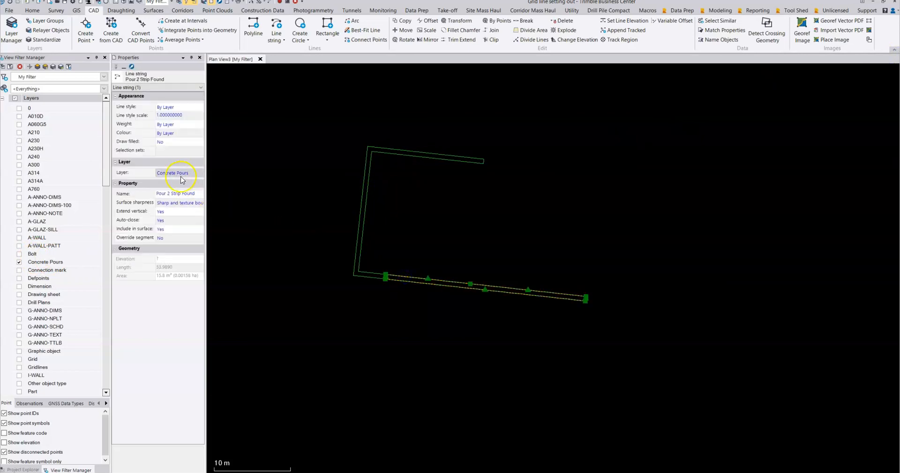
{"action": "left_click", "coordinate": [161, 141]}
{"action": "left_click", "coordinate": [160, 149]}
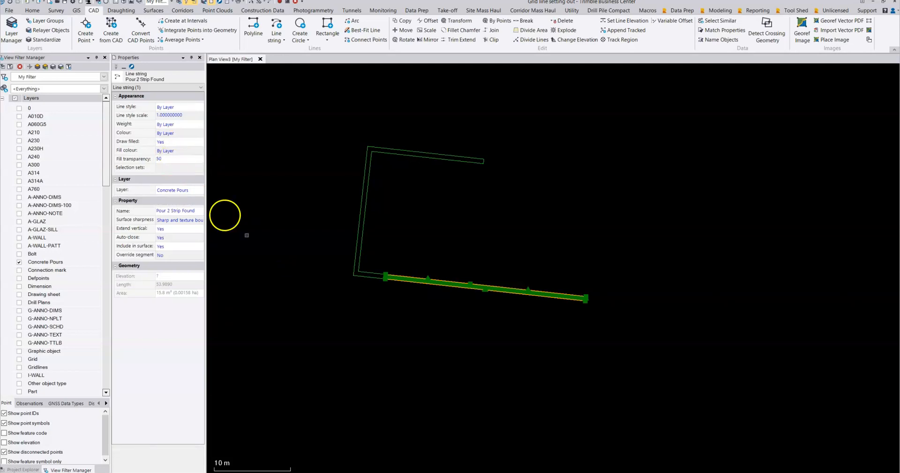
{"action": "left_click", "coordinate": [413, 231]}
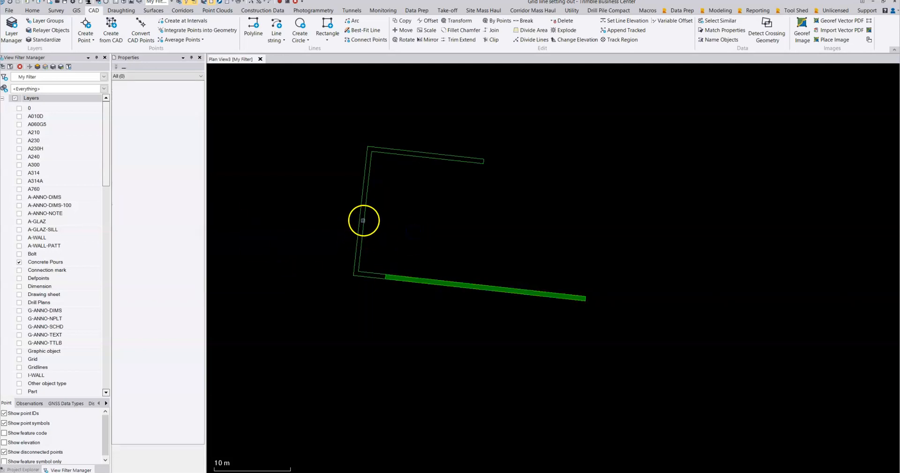
Step: Set the Pour 1 Strip Found outline to be drawn filled with fill colour 255, 170, 255
{"action": "left_click", "coordinate": [363, 221]}
{"action": "left_click", "coordinate": [173, 141]}
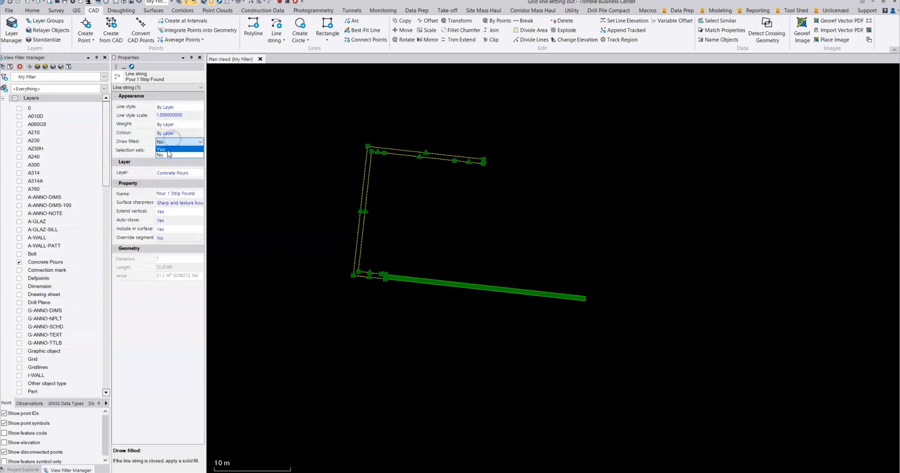
{"action": "left_click", "coordinate": [164, 149]}
{"action": "left_click", "coordinate": [168, 151]}
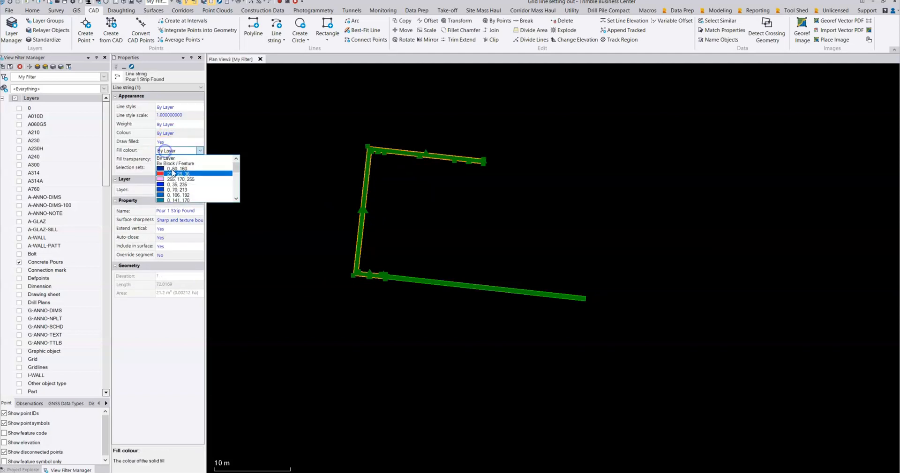
{"action": "left_click", "coordinate": [173, 179]}
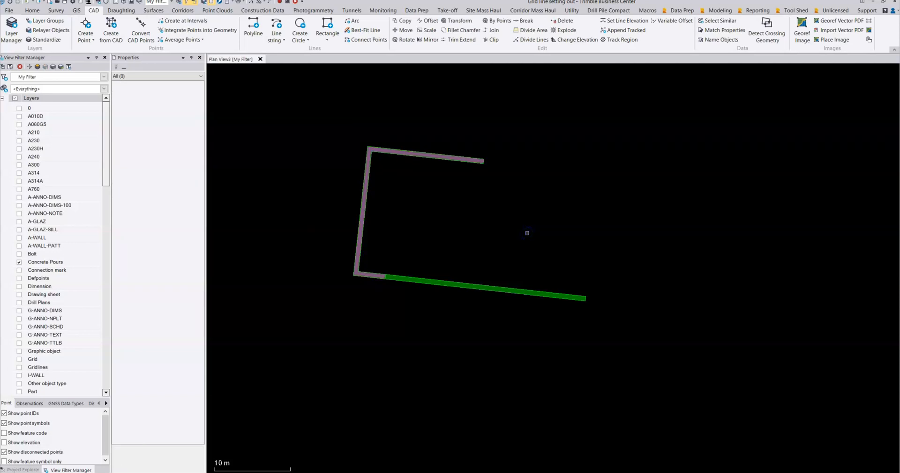
Step: Generate an Area/Length/Count Report in Report View for both pour outlines, with all categories and all details
{"action": "middle_click_drag", "start_coordinate": [413, 251], "coordinate": [411, 243]}
{"action": "left_click_drag", "start_coordinate": [284, 353], "coordinate": [662, 114]}
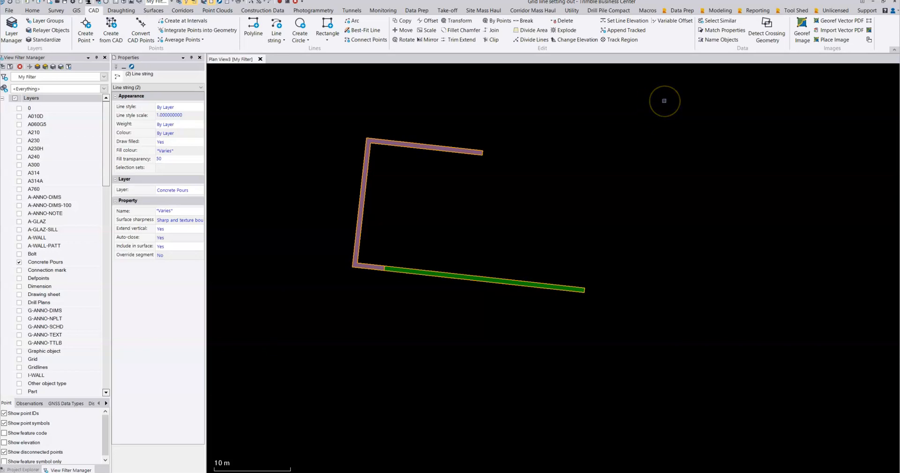
{"action": "left_click", "coordinate": [447, 11]}
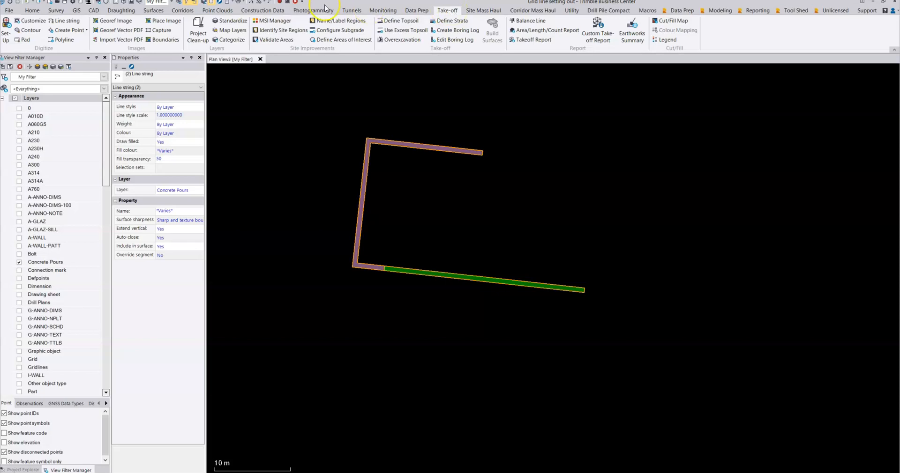
{"action": "left_click", "coordinate": [284, 5]}
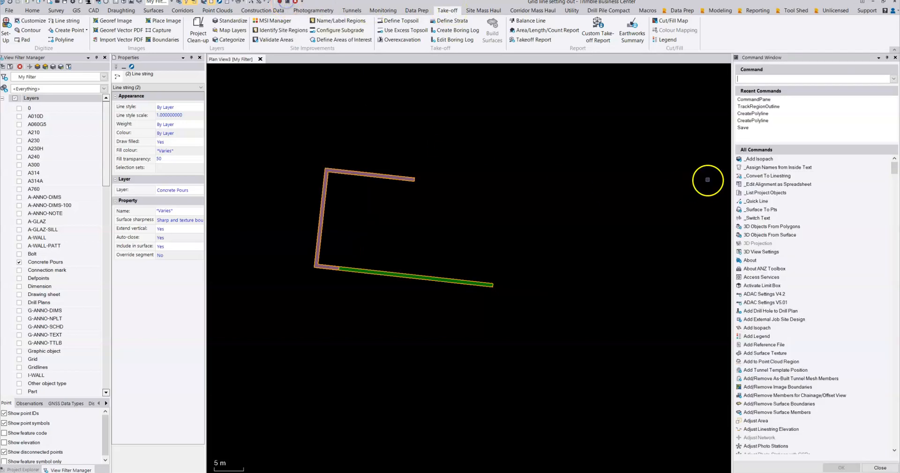
{"action": "type", "text": "area"}
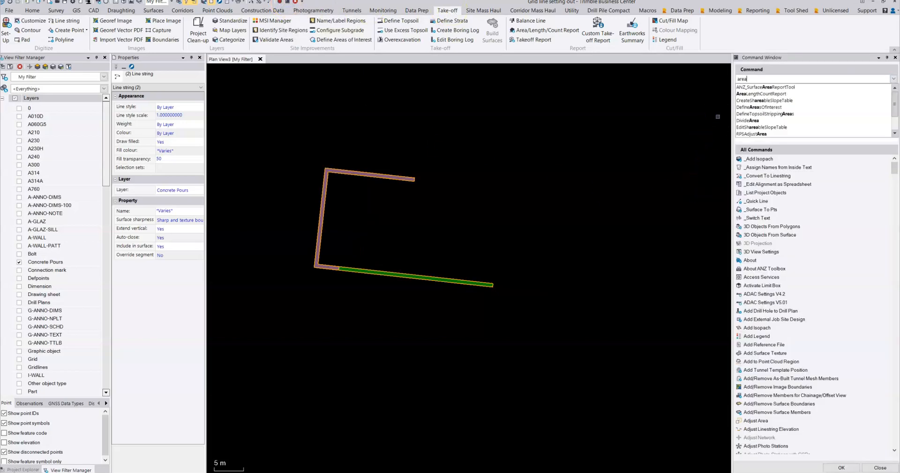
{"action": "double_click", "coordinate": [755, 98]}
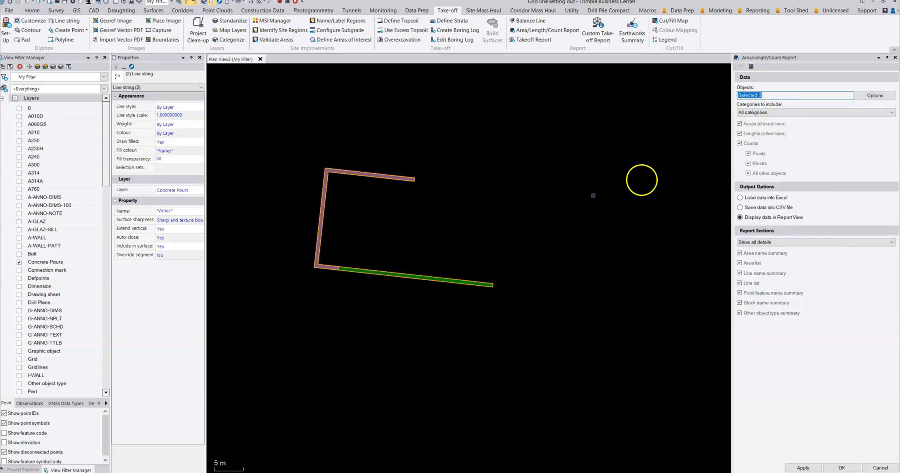
{"action": "left_click_drag", "start_coordinate": [266, 331], "coordinate": [529, 137]}
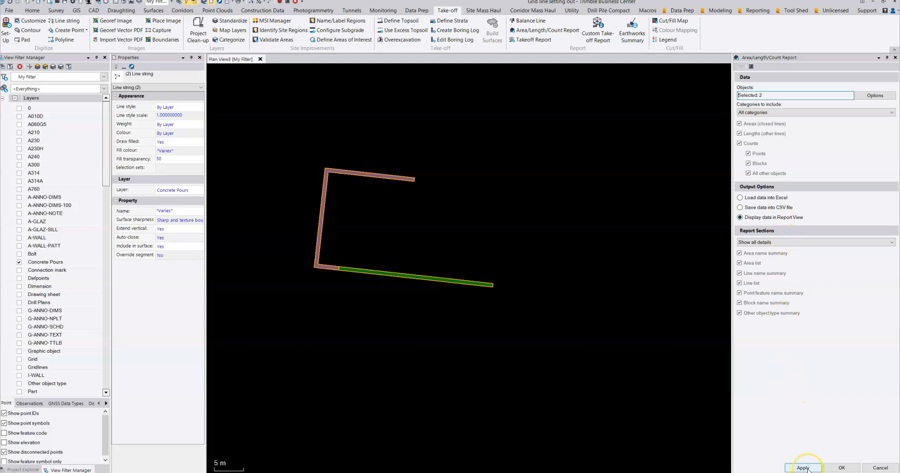
{"action": "left_click", "coordinate": [831, 470]}
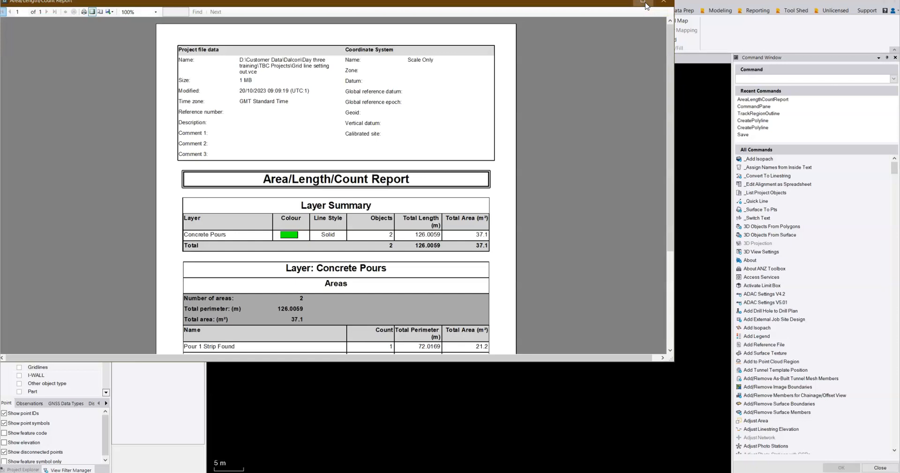
Step: Examine the perimeters and areas of both pours in the enlarged report, then close it and clear the selection
{"action": "left_click", "coordinate": [644, 3]}
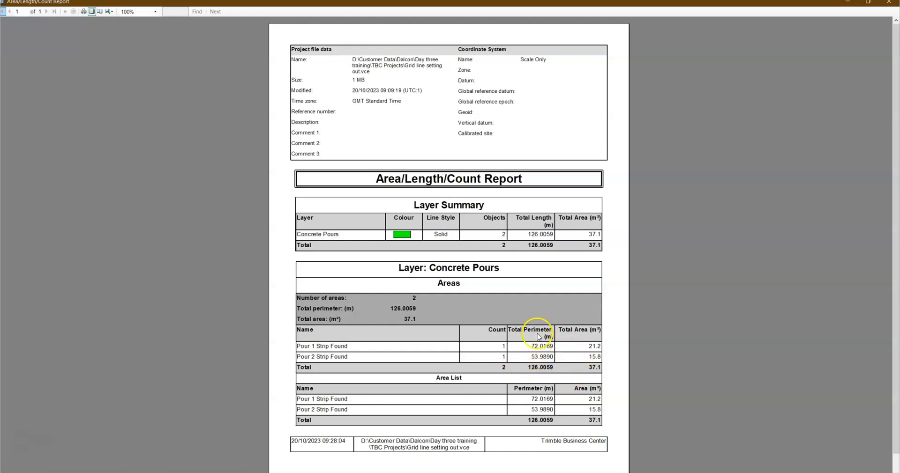
{"action": "left_click", "coordinate": [889, 8]}
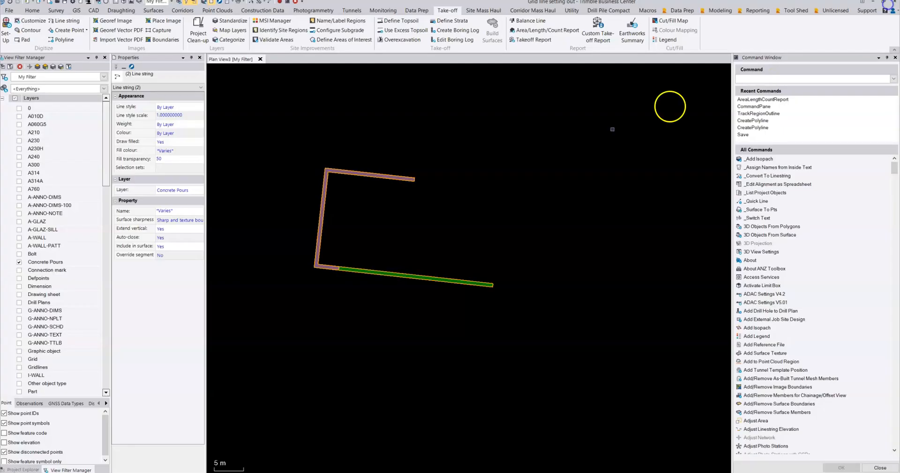
{"action": "left_click", "coordinate": [432, 204]}
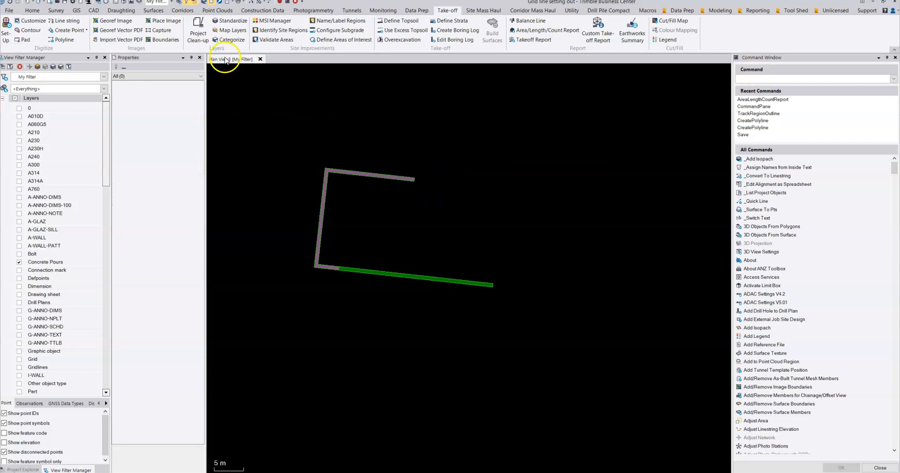
Step: Remove the LargeArea column from the Standard polygon label table style
{"action": "left_click", "coordinate": [130, 12]}
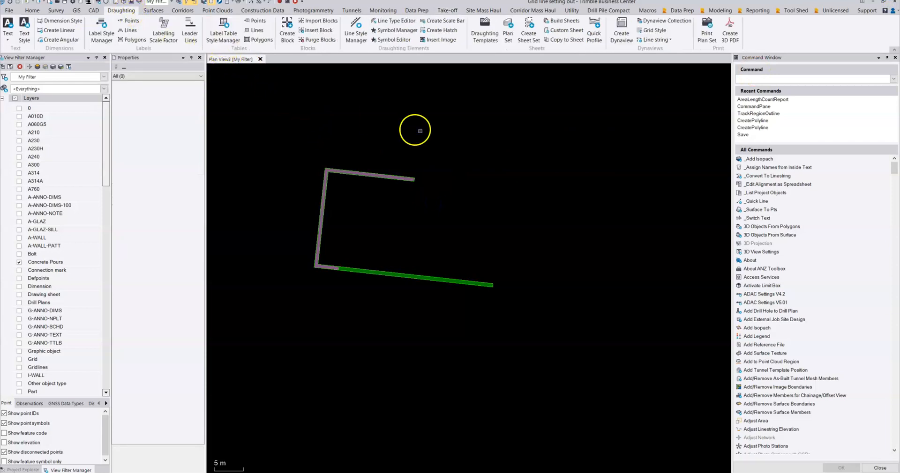
{"action": "left_click", "coordinate": [227, 30]}
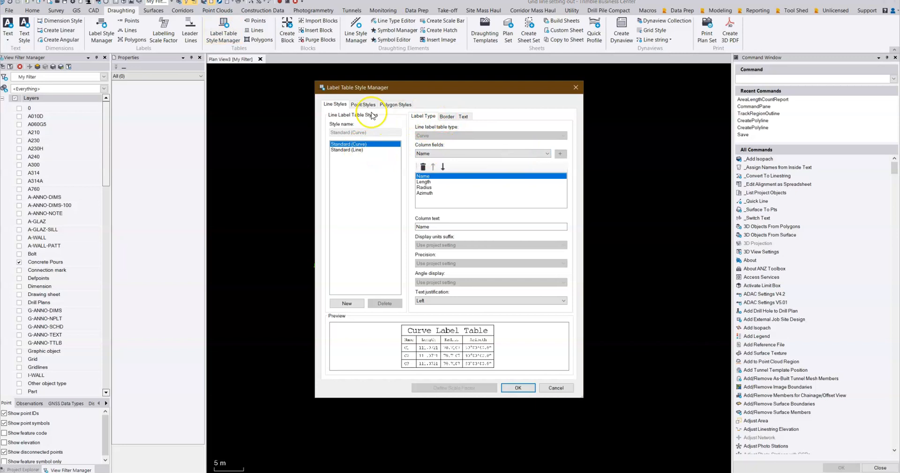
{"action": "left_click", "coordinate": [389, 105]}
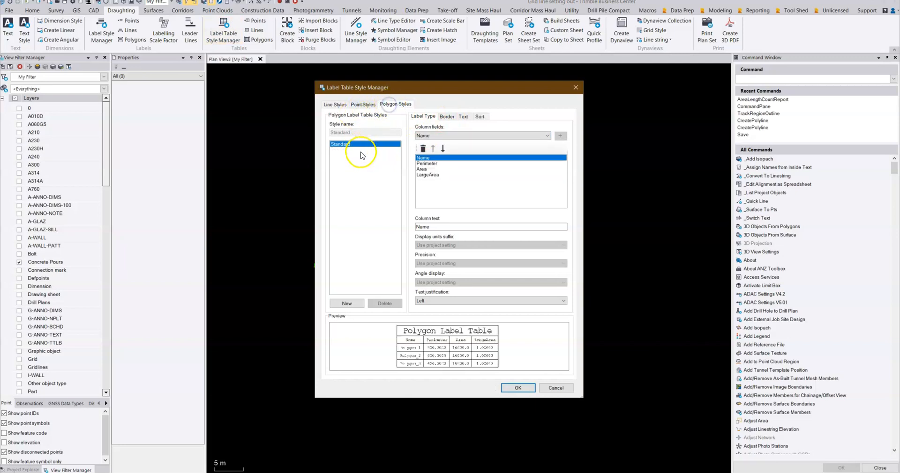
{"action": "left_click", "coordinate": [427, 164]}
{"action": "left_click", "coordinate": [426, 169]}
{"action": "left_click", "coordinate": [427, 175]}
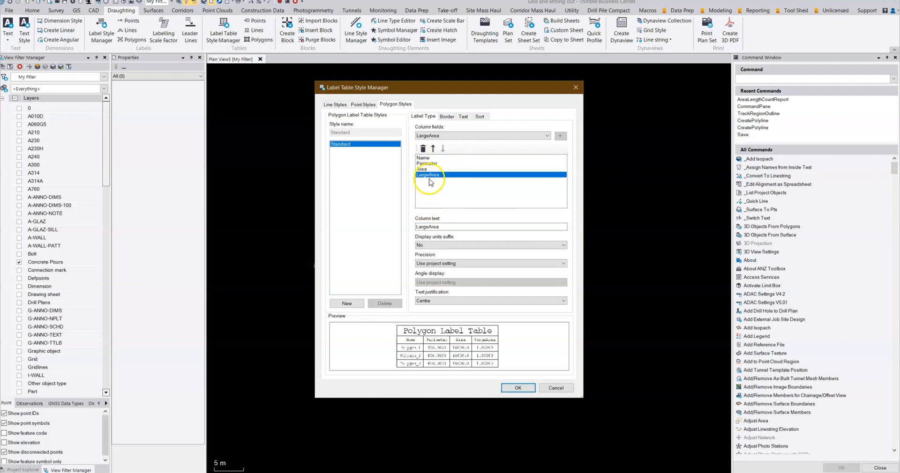
{"action": "left_click", "coordinate": [423, 149]}
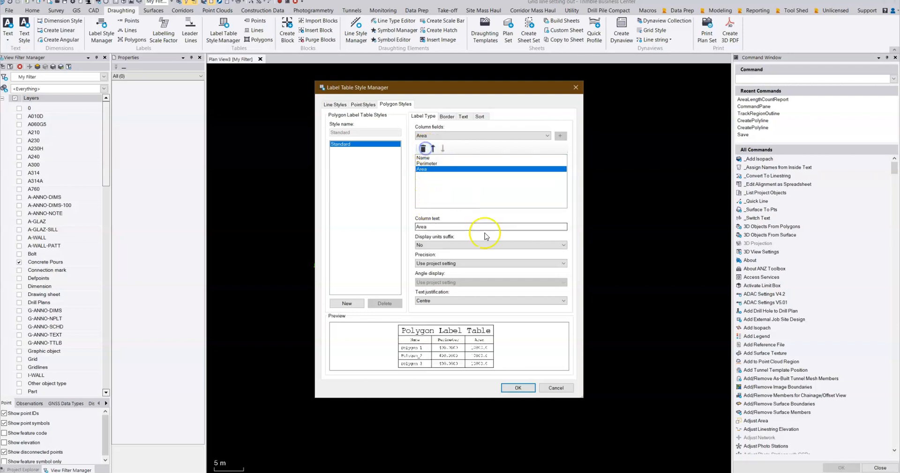
{"action": "left_click", "coordinate": [515, 388]}
Step: Create a polygon label table in Standard style on the Concrete Pours layer and place it just below the pour outlines
{"action": "left_click_drag", "start_coordinate": [278, 308], "coordinate": [554, 144]}
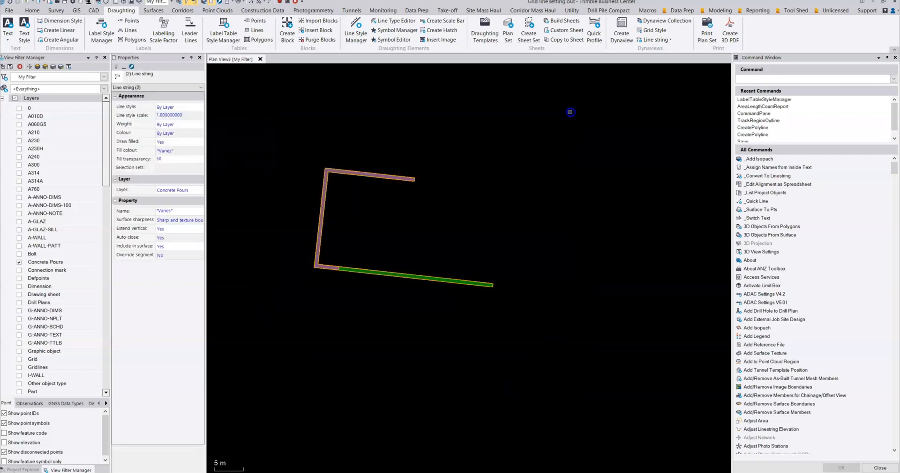
{"action": "left_click", "coordinate": [257, 40]}
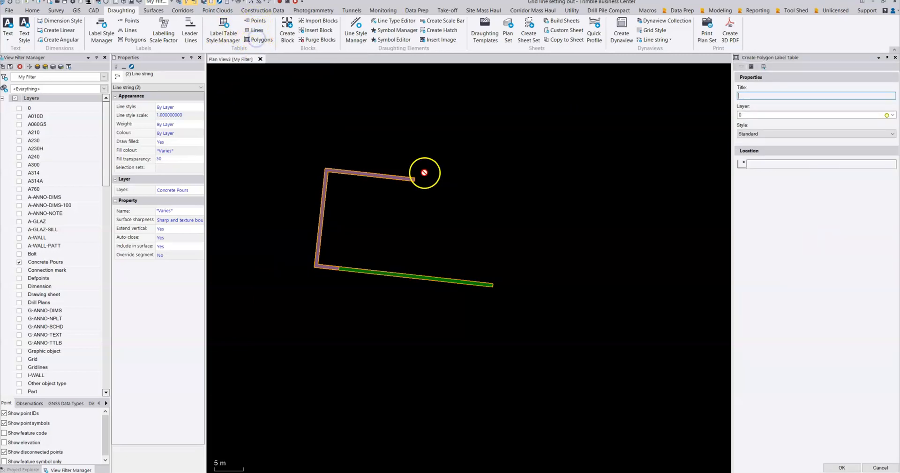
{"action": "left_click", "coordinate": [893, 115]}
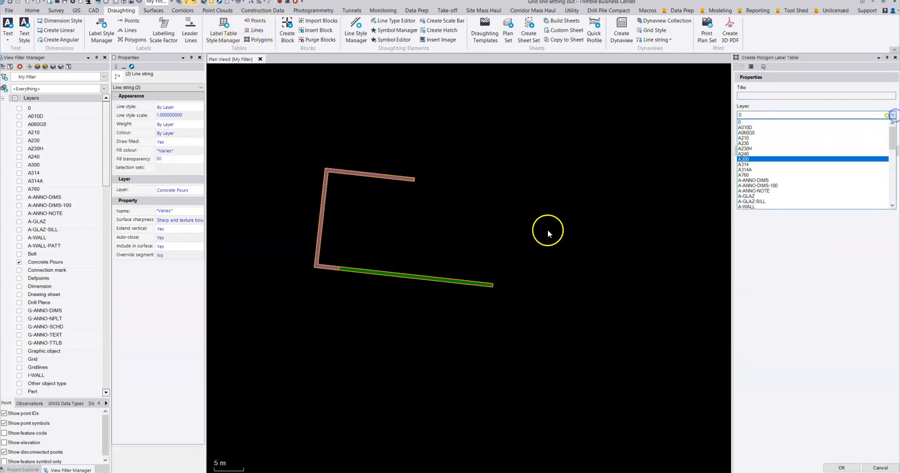
{"action": "left_click", "coordinate": [399, 274]}
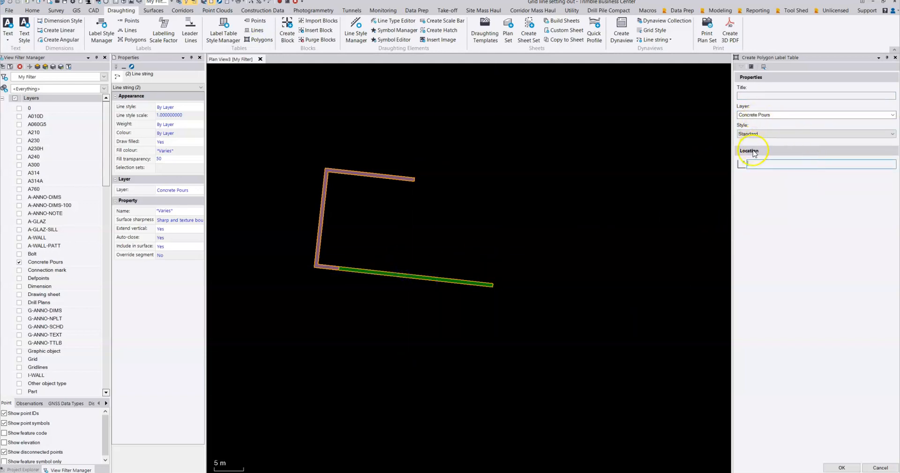
{"action": "scroll", "coordinate": [404, 292], "scroll_direction": "down", "scroll_amount": 2}
{"action": "middle_click_drag", "start_coordinate": [392, 293], "coordinate": [384, 224]}
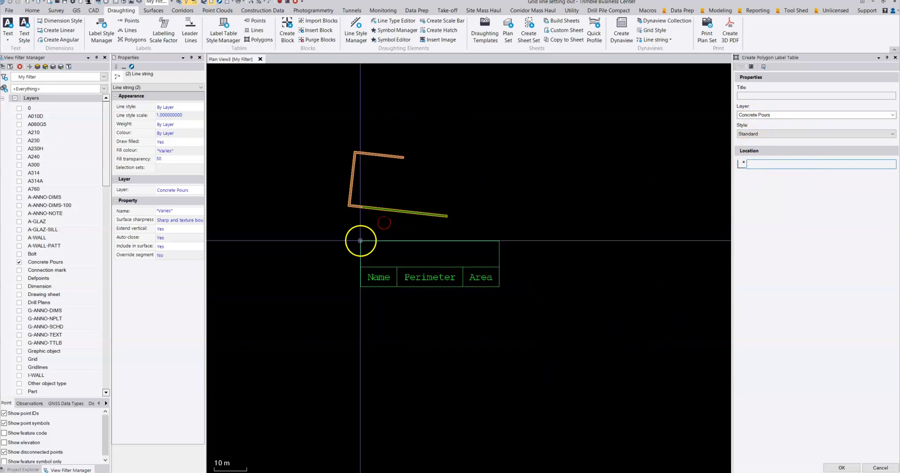
{"action": "left_click", "coordinate": [347, 240]}
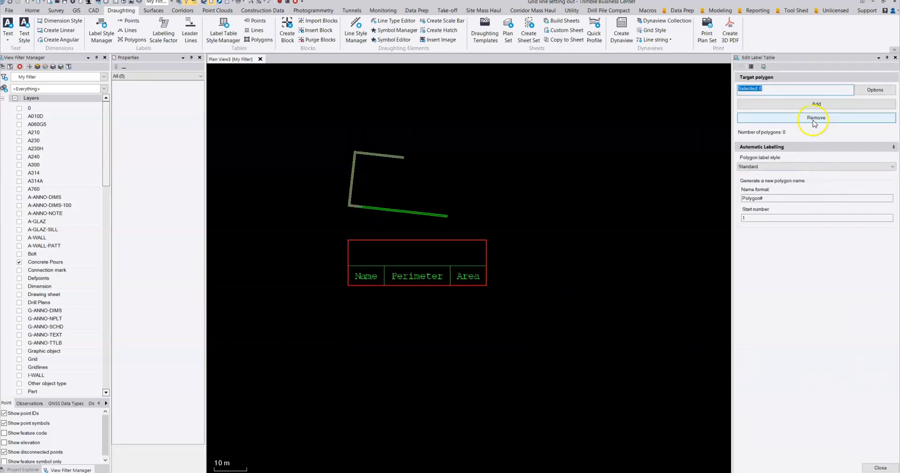
Step: Add both pour outlines to the label table as target polygons, using the Standard polygon label style
{"action": "left_click", "coordinate": [807, 104]}
{"action": "left_click_drag", "start_coordinate": [329, 232], "coordinate": [509, 122]}
{"action": "left_click", "coordinate": [790, 105]}
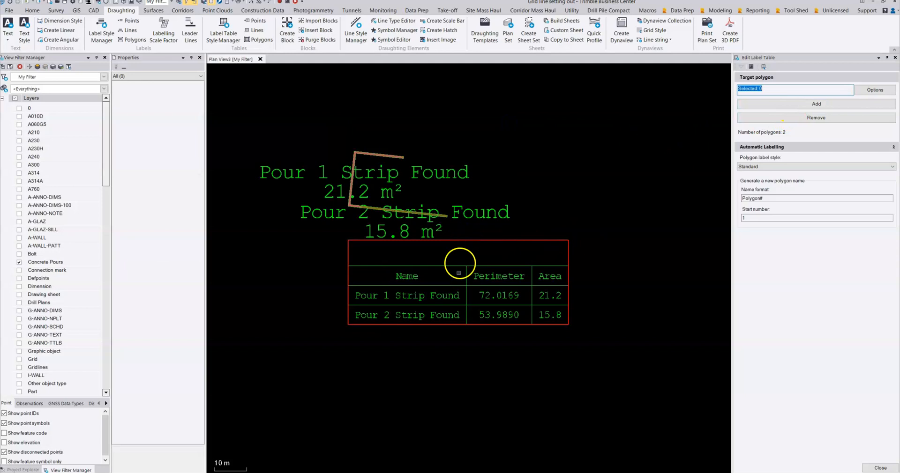
{"action": "scroll", "coordinate": [359, 190], "scroll_direction": "up", "scroll_amount": 3}
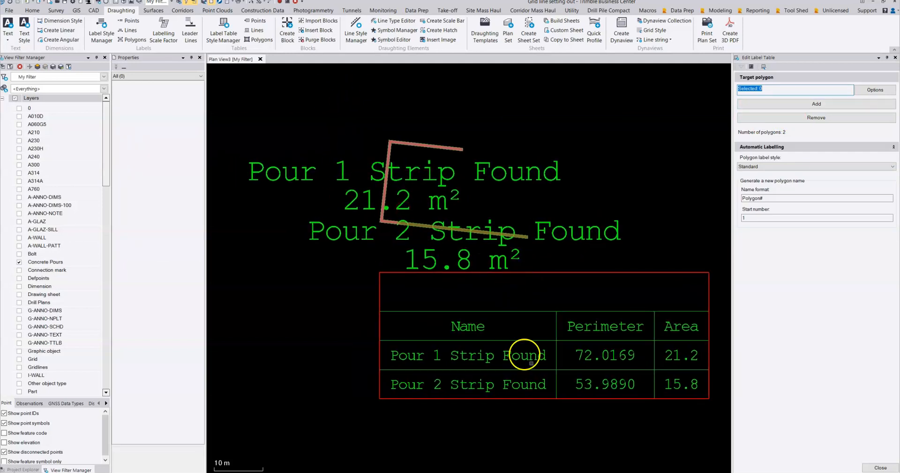
{"action": "middle_click_drag", "start_coordinate": [524, 355], "coordinate": [507, 324]}
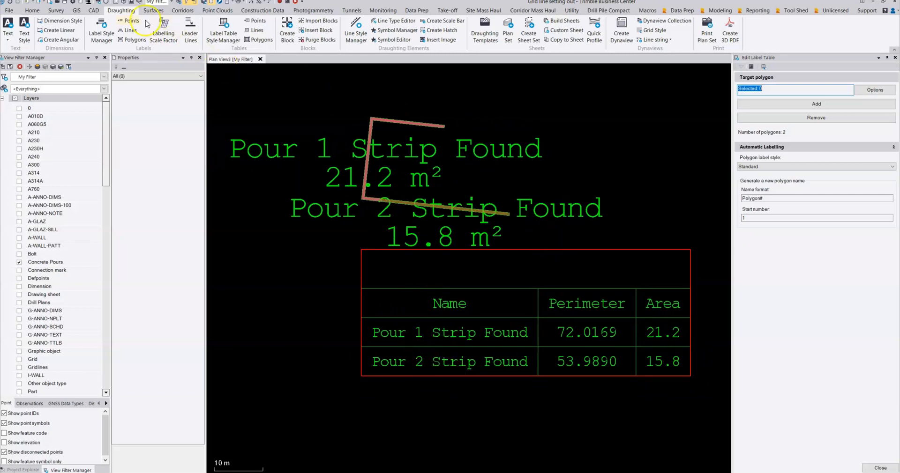
Step: Undo adding the pours to the label table and creating the table, and close the command pane
{"action": "left_click", "coordinate": [9, 3]}
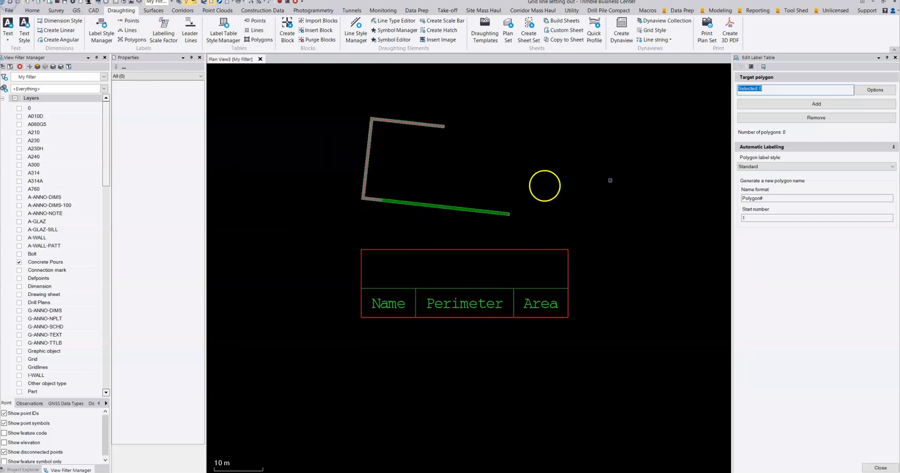
{"action": "left_click", "coordinate": [9, 3]}
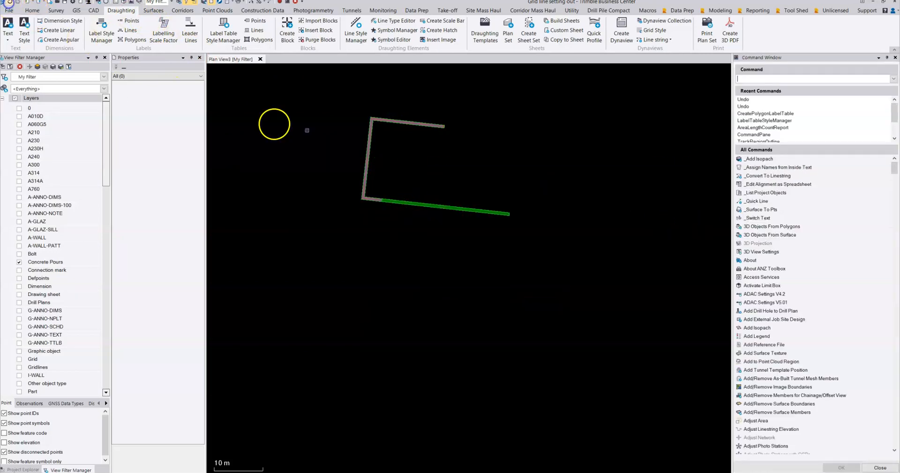
{"action": "left_click", "coordinate": [894, 58]}
Step: Show the A230 layer and hide the Concrete Pours layer around the foundation's divider line
{"action": "scroll", "coordinate": [440, 178], "scroll_direction": "up", "scroll_amount": 5}
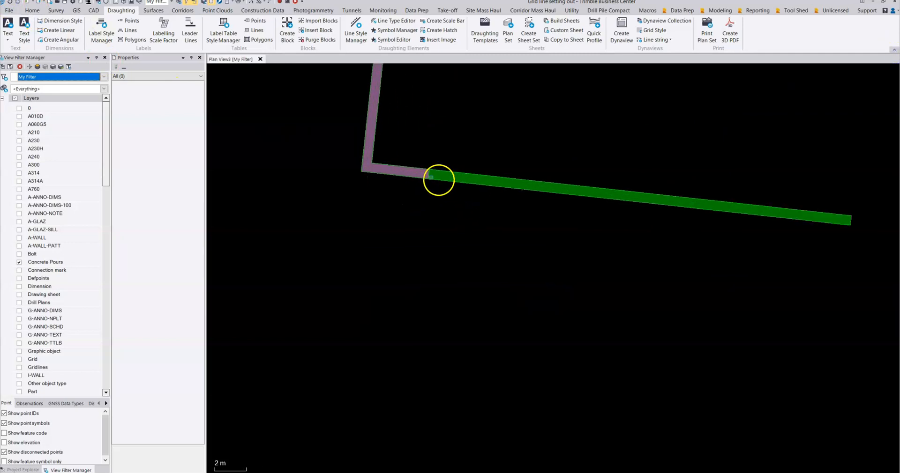
{"action": "left_click", "coordinate": [19, 141]}
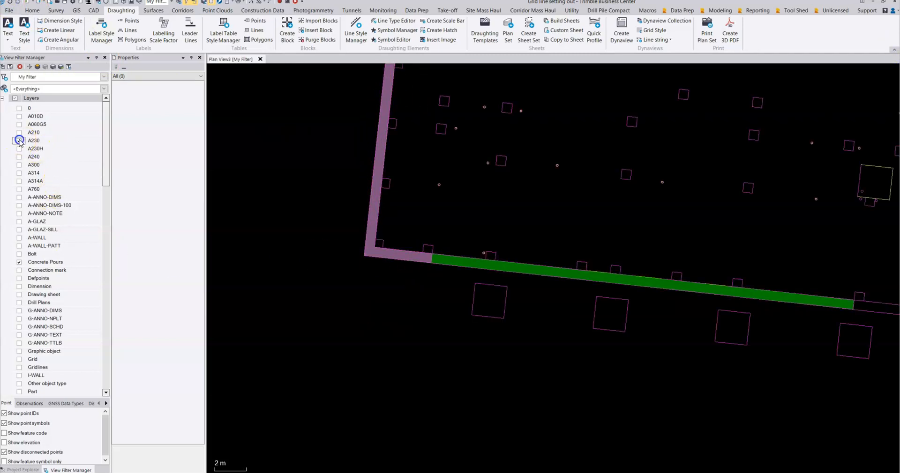
{"action": "left_click", "coordinate": [19, 262]}
{"action": "scroll", "coordinate": [446, 261], "scroll_direction": "up", "scroll_amount": 4}
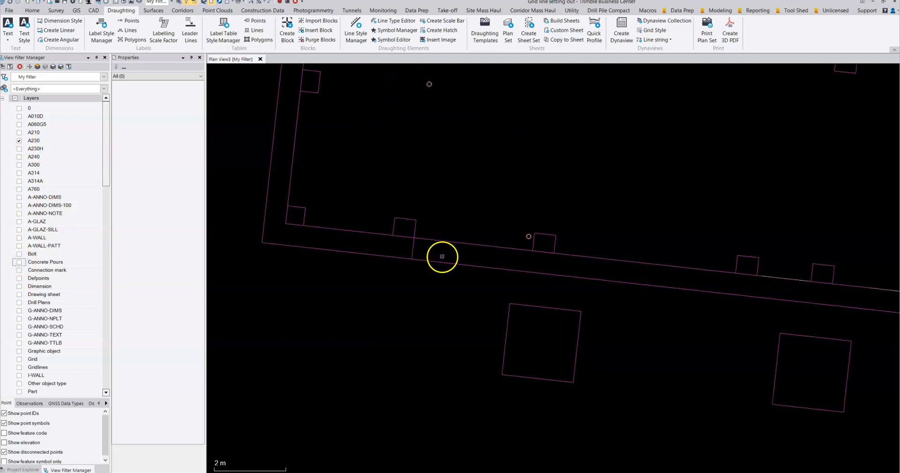
Step: Try to move both ends of the short divider line across the strip foundation to the corner pier, and delete the line
{"action": "left_click", "coordinate": [370, 243]}
{"action": "left_click_drag", "start_coordinate": [370, 244], "coordinate": [303, 241]}
{"action": "left_click", "coordinate": [370, 245]}
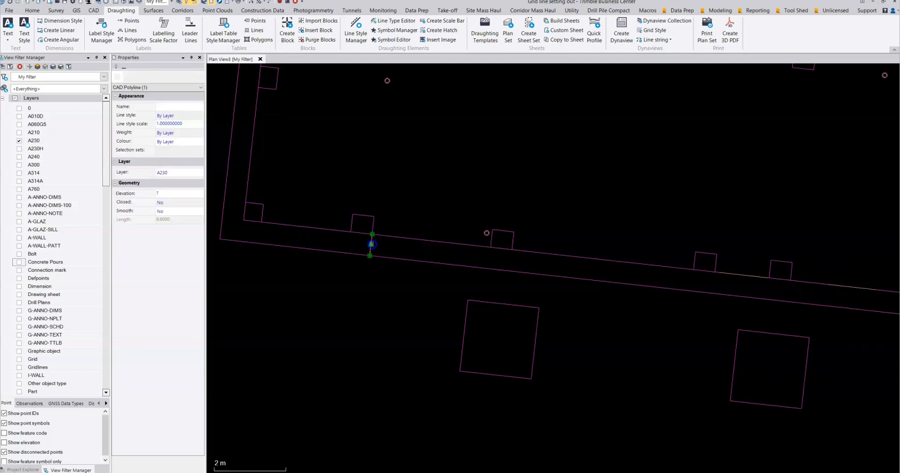
{"action": "left_click", "coordinate": [372, 234]}
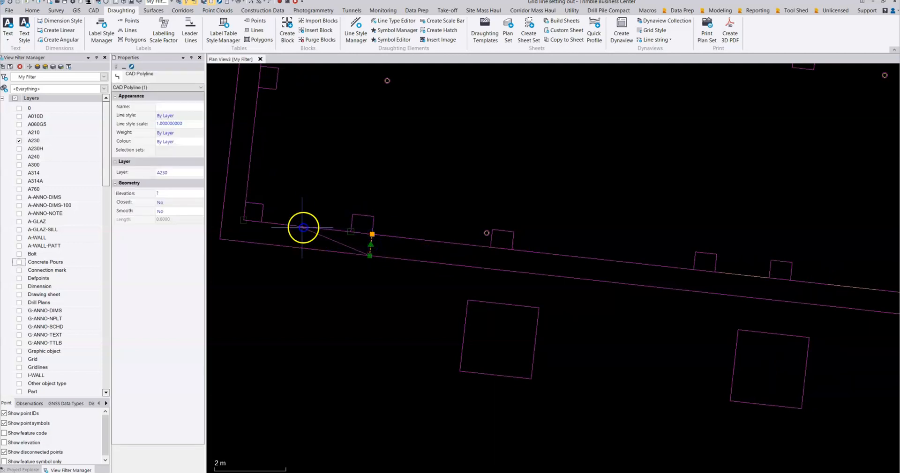
{"action": "left_click", "coordinate": [261, 222]}
{"action": "left_click", "coordinate": [370, 256]}
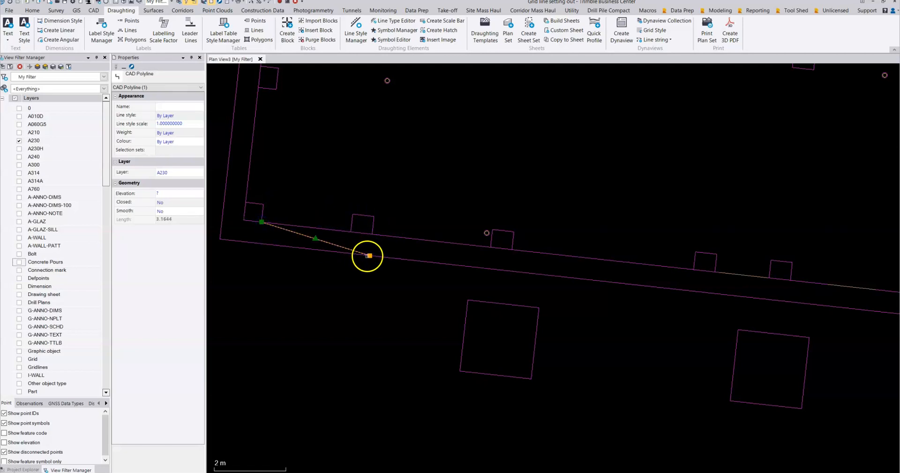
{"action": "left_click", "coordinate": [266, 237]}
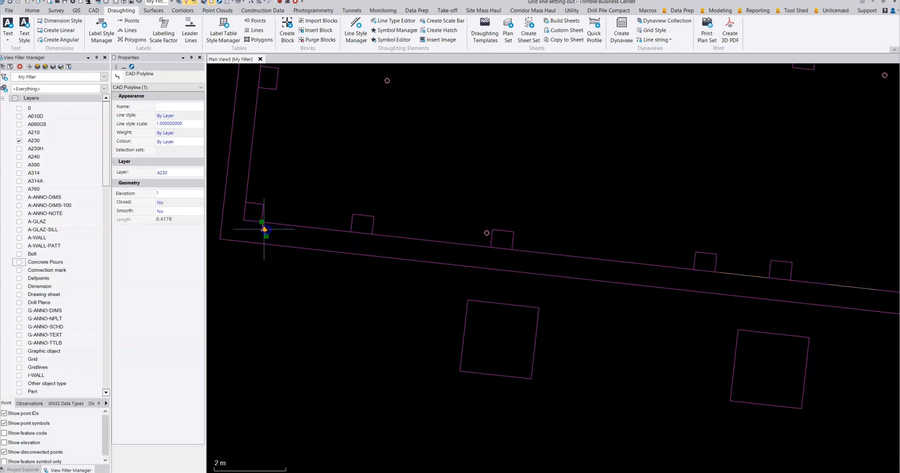
{"action": "key", "text": "Escape"}
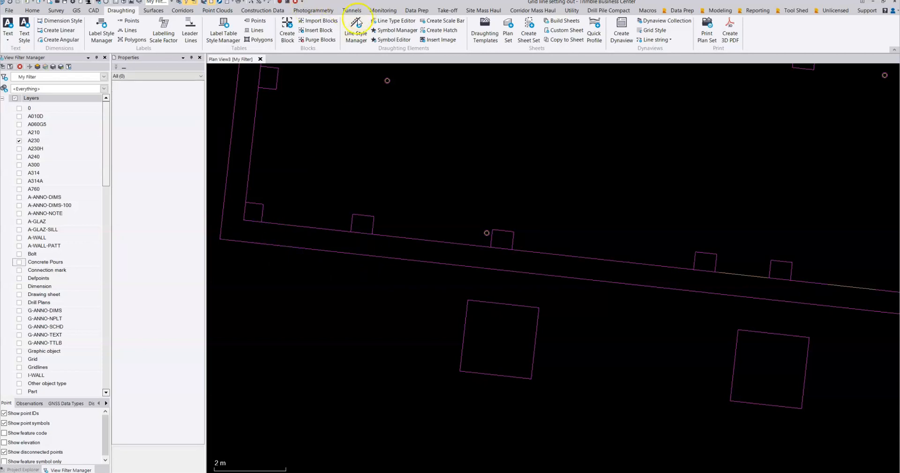
Step: Draw a divider polyline on layer A230 from the corner pier's corner on the foundation's inner edge, perpendicular to the outer edge
{"action": "left_click", "coordinate": [94, 10]}
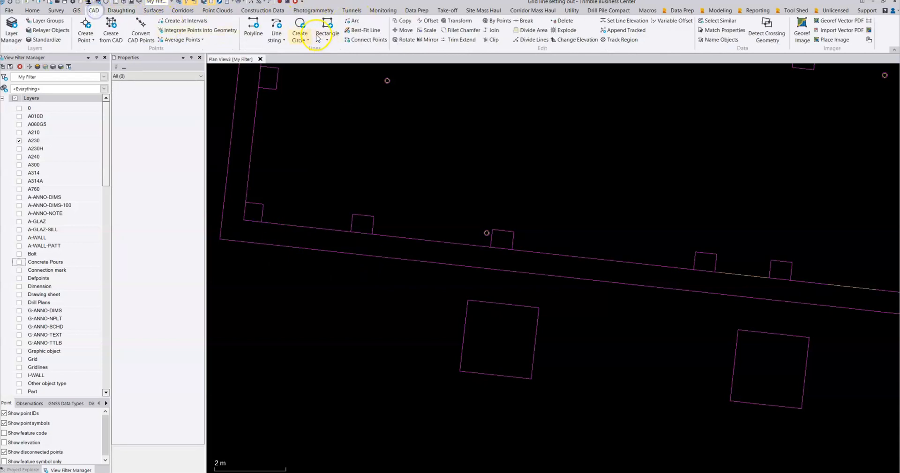
{"action": "left_click", "coordinate": [252, 26]}
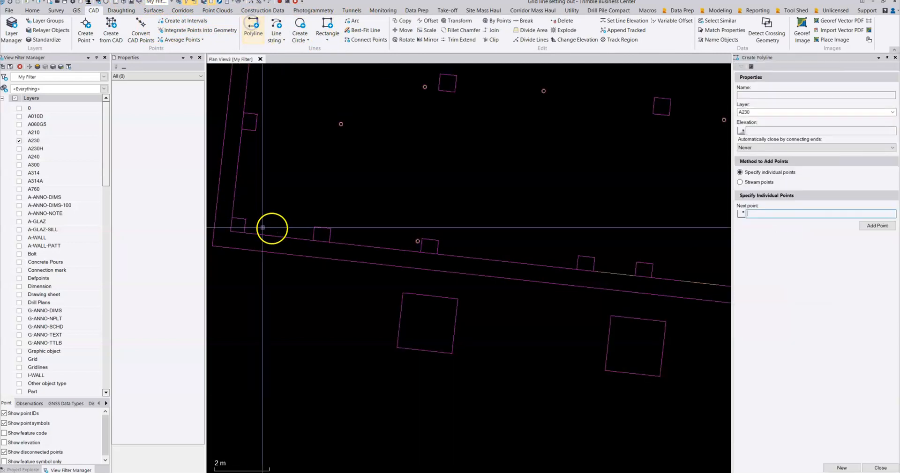
{"action": "right_click", "coordinate": [421, 190]}
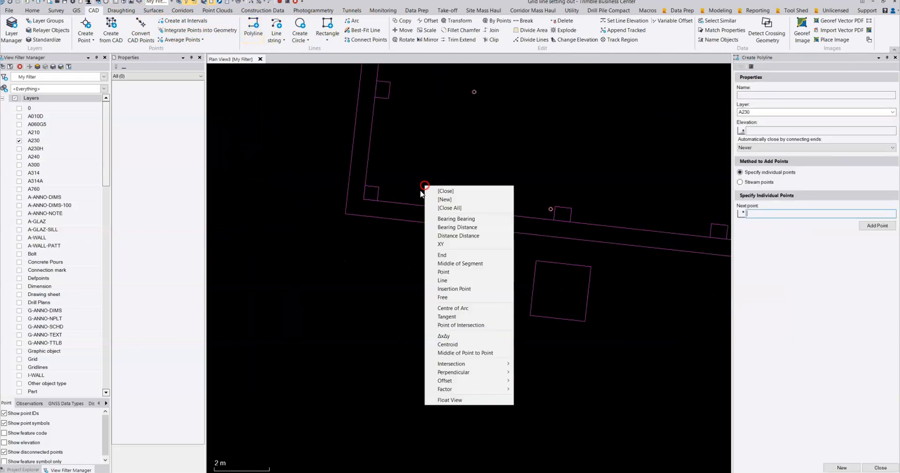
{"action": "left_click", "coordinate": [768, 214]}
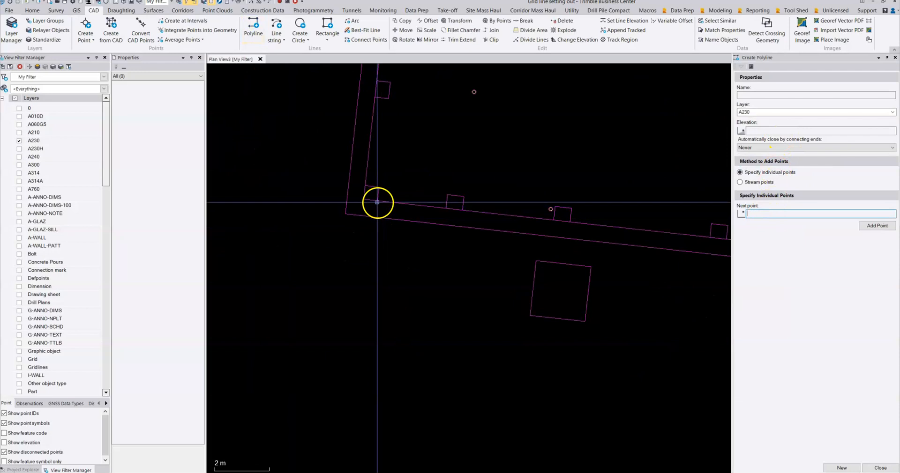
{"action": "scroll", "coordinate": [377, 202], "scroll_direction": "up", "scroll_amount": 4}
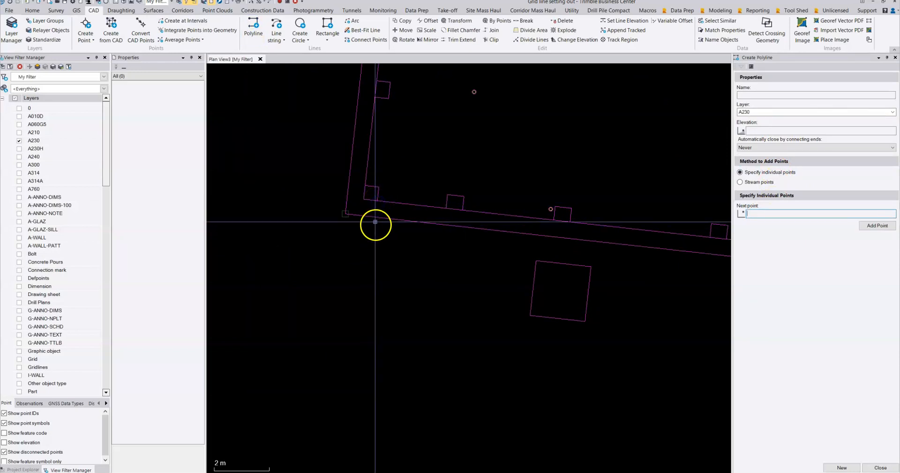
{"action": "left_click", "coordinate": [378, 207]}
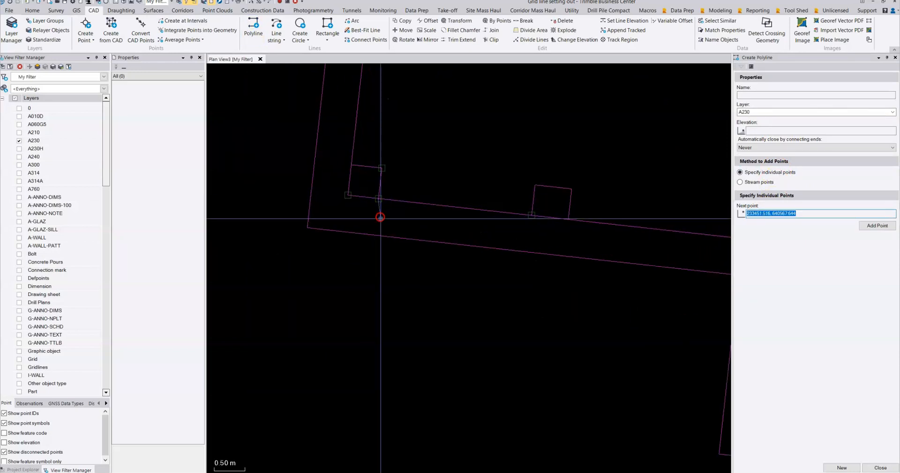
{"action": "right_click", "coordinate": [380, 212]}
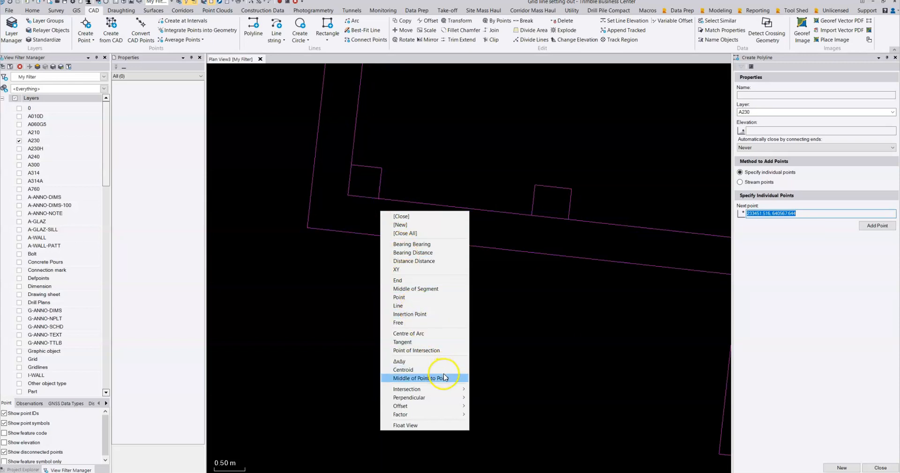
{"action": "mouse_move", "coordinate": [453, 397]}
{"action": "left_click", "coordinate": [504, 406]}
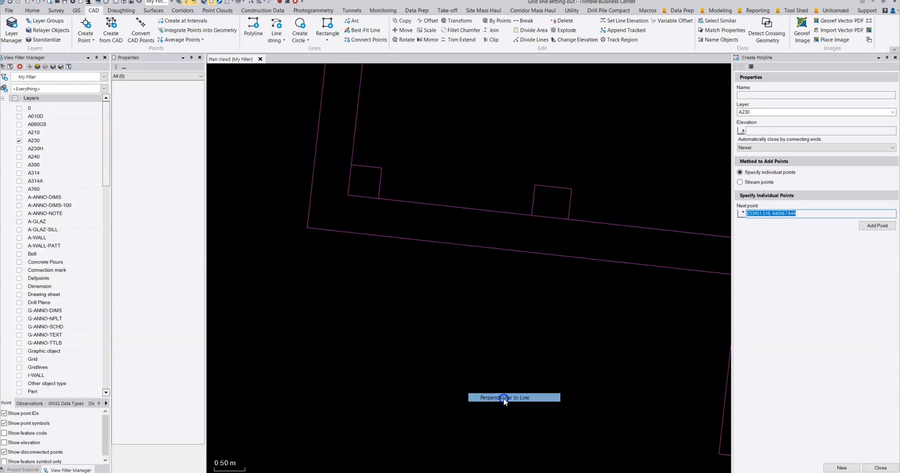
{"action": "left_click", "coordinate": [381, 237]}
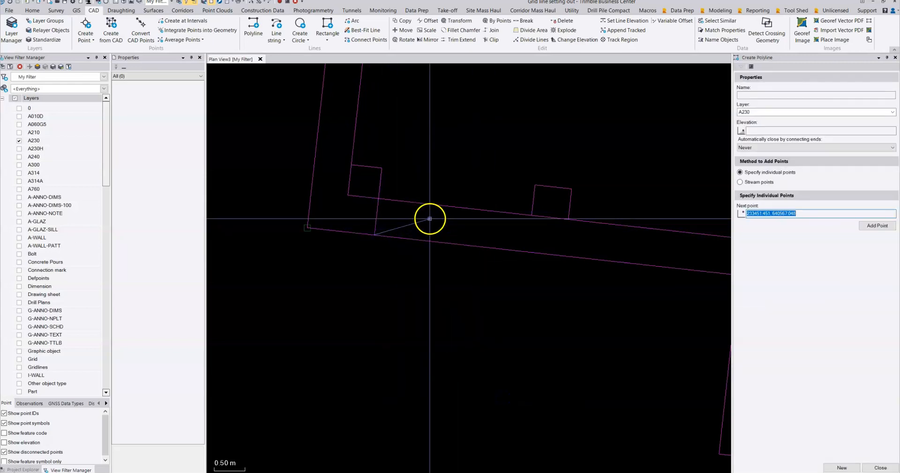
{"action": "key", "text": "Escape"}
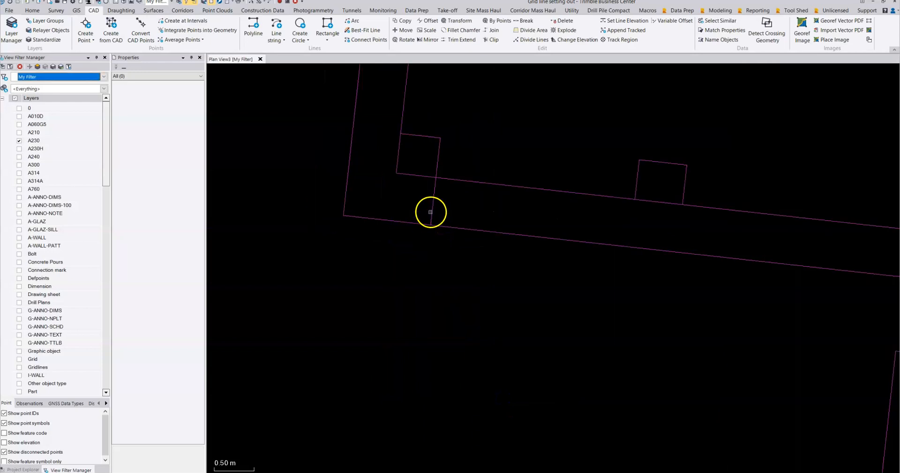
Step: Show the Concrete Pours layer alongside A230 and select the Pour 1 Strip Found line string
{"action": "left_click", "coordinate": [20, 263]}
{"action": "scroll", "coordinate": [476, 273], "scroll_direction": "down", "scroll_amount": 1}
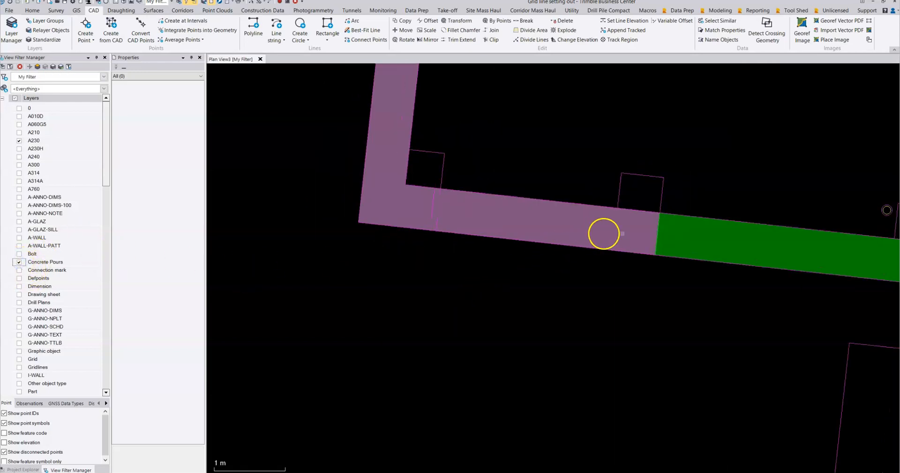
{"action": "left_click", "coordinate": [658, 226]}
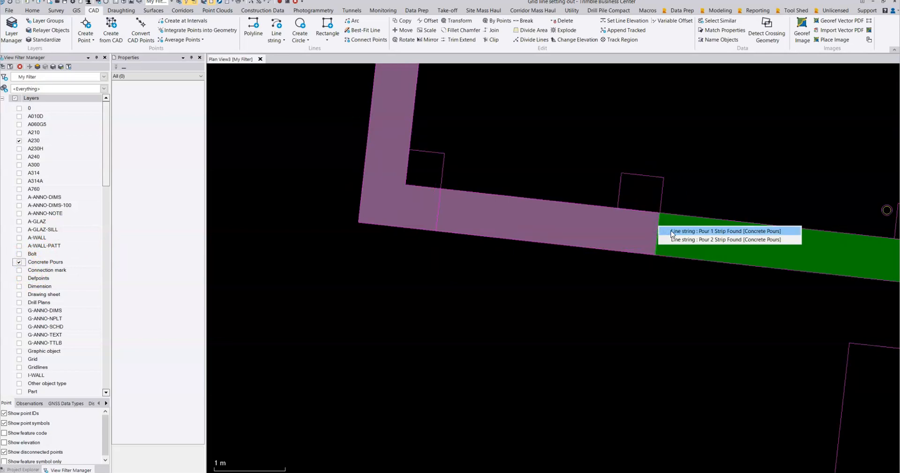
{"action": "left_click", "coordinate": [671, 231]}
{"action": "left_click", "coordinate": [570, 272]}
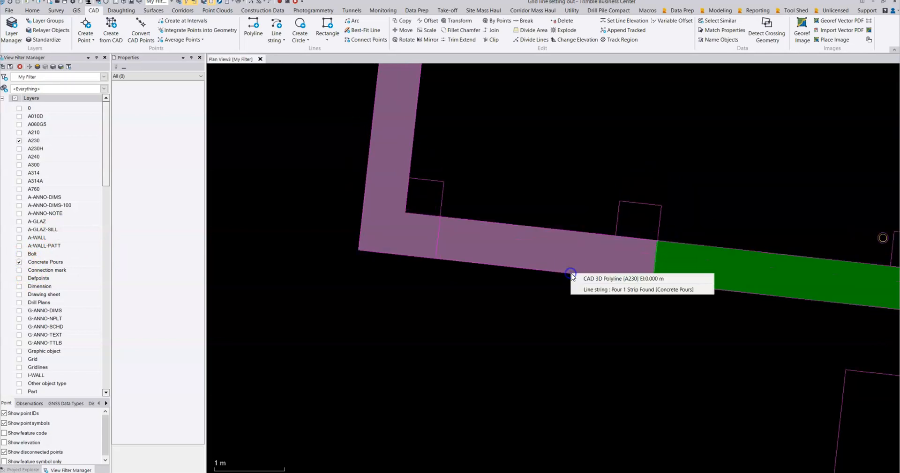
{"action": "left_click", "coordinate": [591, 290]}
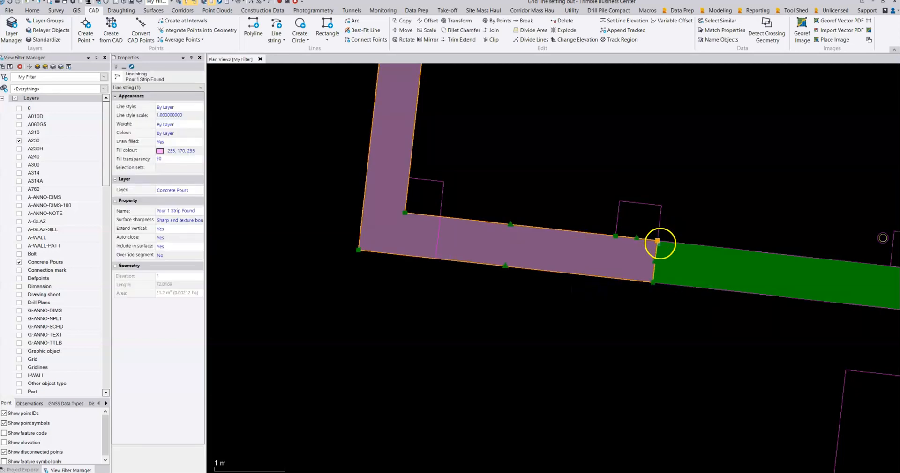
Step: Move Pour 1's two end corners and its leftover inner-edge vertices onto the ends of the new divider line at the corner pier
{"action": "left_click", "coordinate": [657, 241]}
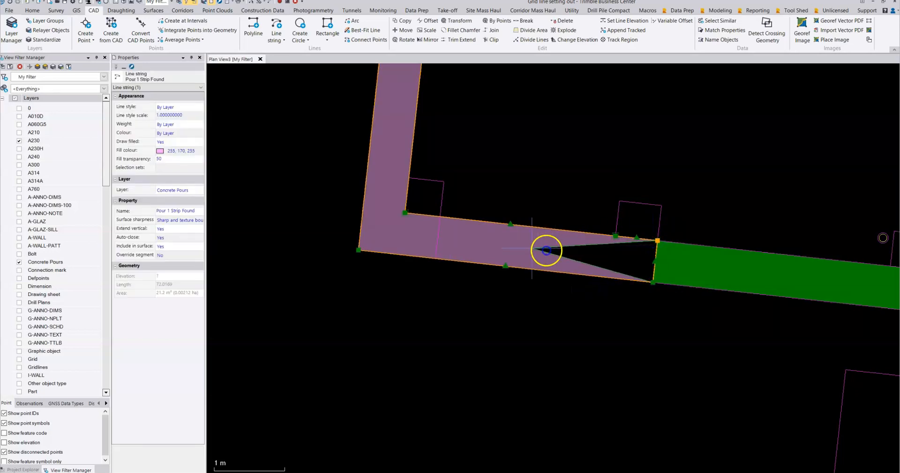
{"action": "left_click", "coordinate": [441, 218]}
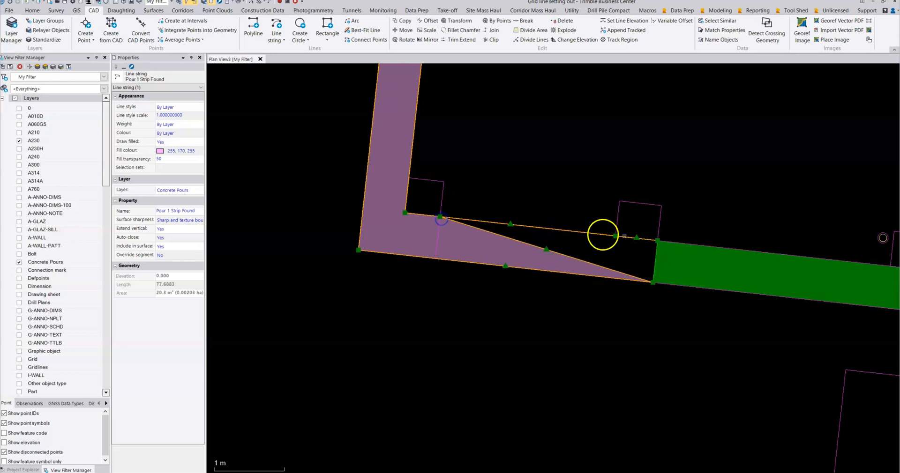
{"action": "left_click", "coordinate": [439, 217]}
{"action": "left_click", "coordinate": [514, 231]}
{"action": "left_click", "coordinate": [615, 236]}
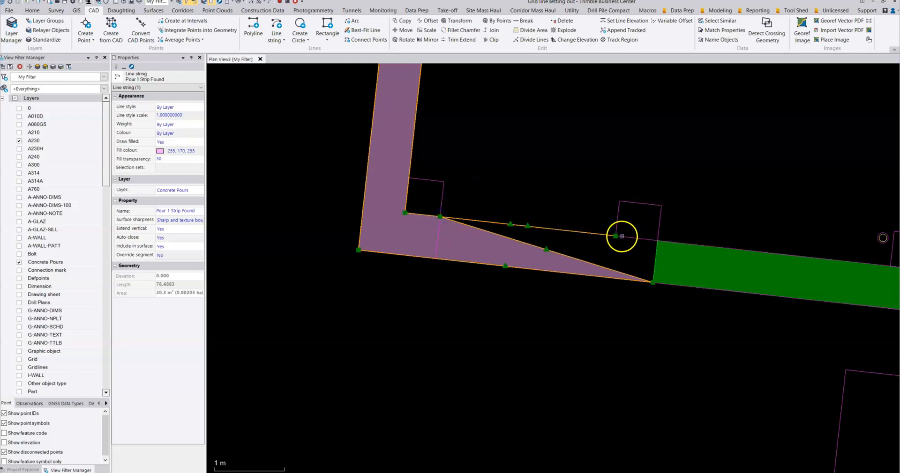
{"action": "left_click", "coordinate": [440, 217]}
{"action": "left_click", "coordinate": [652, 283]}
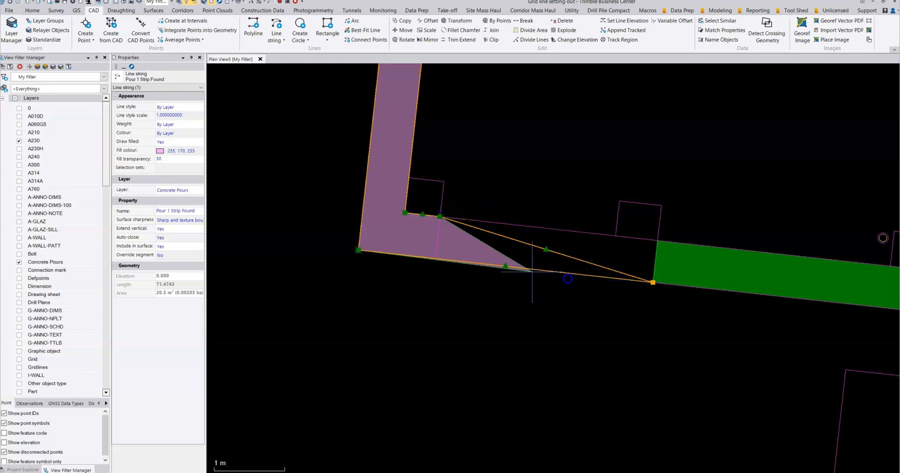
{"action": "left_click", "coordinate": [435, 258]}
Step: Extend Pour 2 Strip Found to the new divider line by moving its two adjoining end corners onto the line's ends
{"action": "left_click", "coordinate": [649, 257]}
{"action": "left_click", "coordinate": [667, 281]}
{"action": "left_click", "coordinate": [686, 301]}
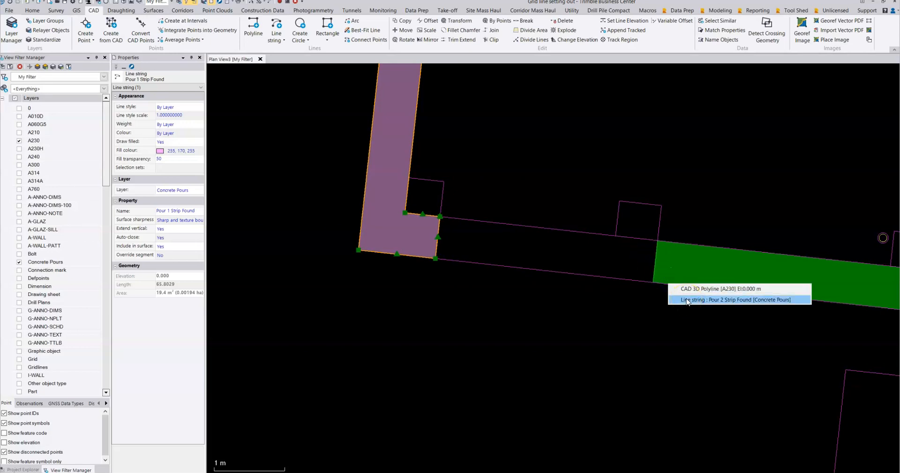
{"action": "left_click", "coordinate": [733, 300]}
{"action": "left_click_drag", "start_coordinate": [657, 240], "coordinate": [440, 217]}
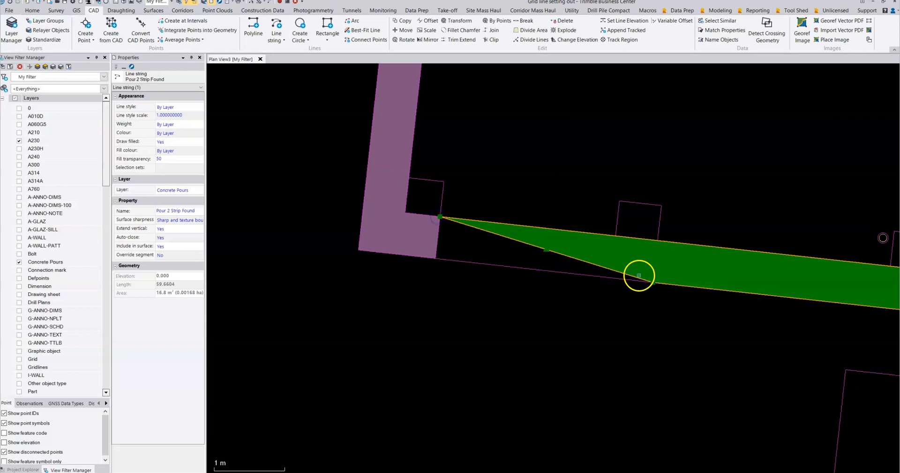
{"action": "left_click_drag", "start_coordinate": [649, 281], "coordinate": [434, 259]}
{"action": "scroll", "coordinate": [478, 298], "scroll_direction": "down", "scroll_amount": 3}
Step: Select Pour 2 Strip Found to check its updated length and area, and clear the selection to review both pours
{"action": "left_click", "coordinate": [513, 338]}
{"action": "left_click", "coordinate": [465, 267]}
{"action": "left_click", "coordinate": [497, 294]}
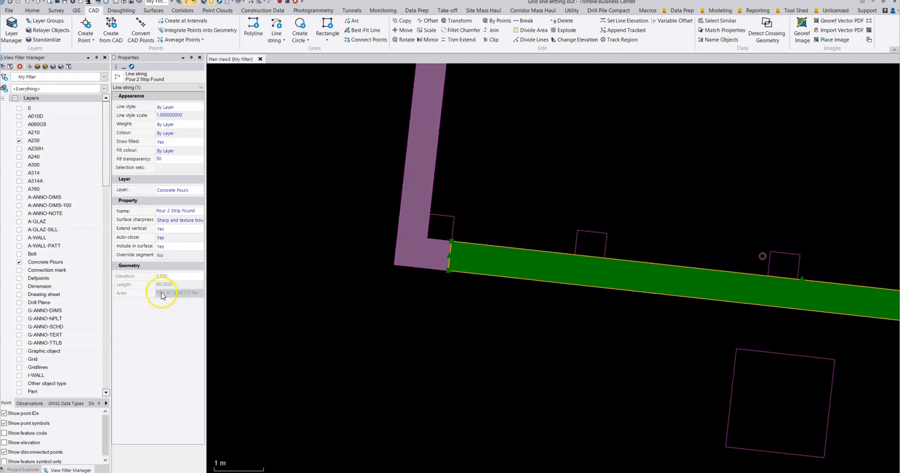
{"action": "scroll", "coordinate": [476, 333], "scroll_direction": "down", "scroll_amount": 5}
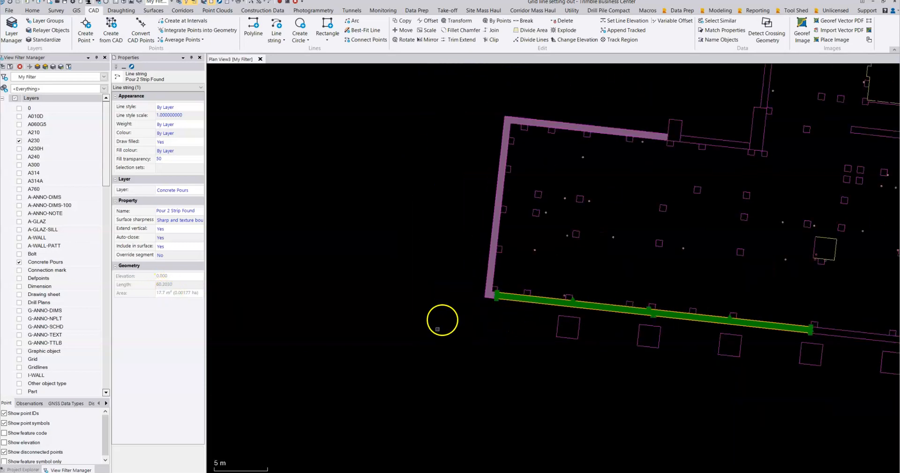
{"action": "left_click", "coordinate": [438, 329]}
{"action": "middle_click_drag", "start_coordinate": [516, 265], "coordinate": [428, 303]}
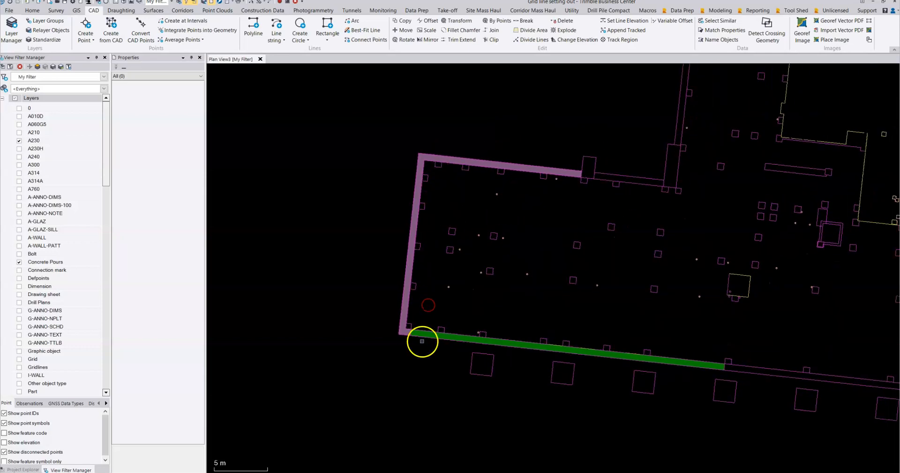